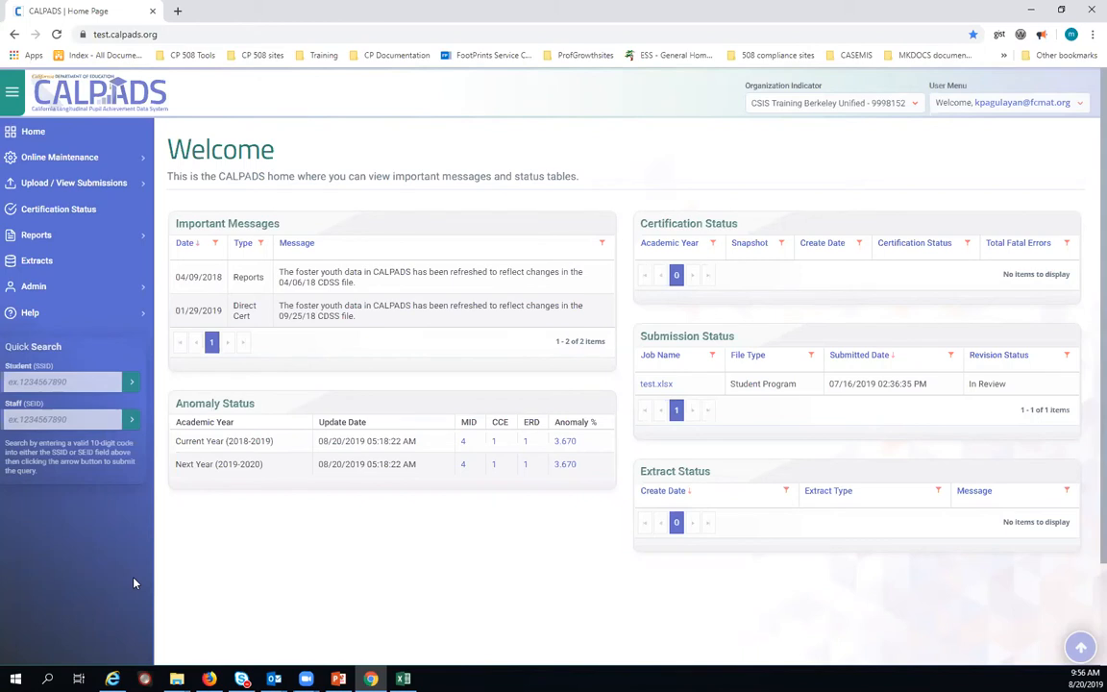
# Open Student Data under Online Maintenance and enter the student's SSID as the search criterion.
pyautogui.click(60, 158)
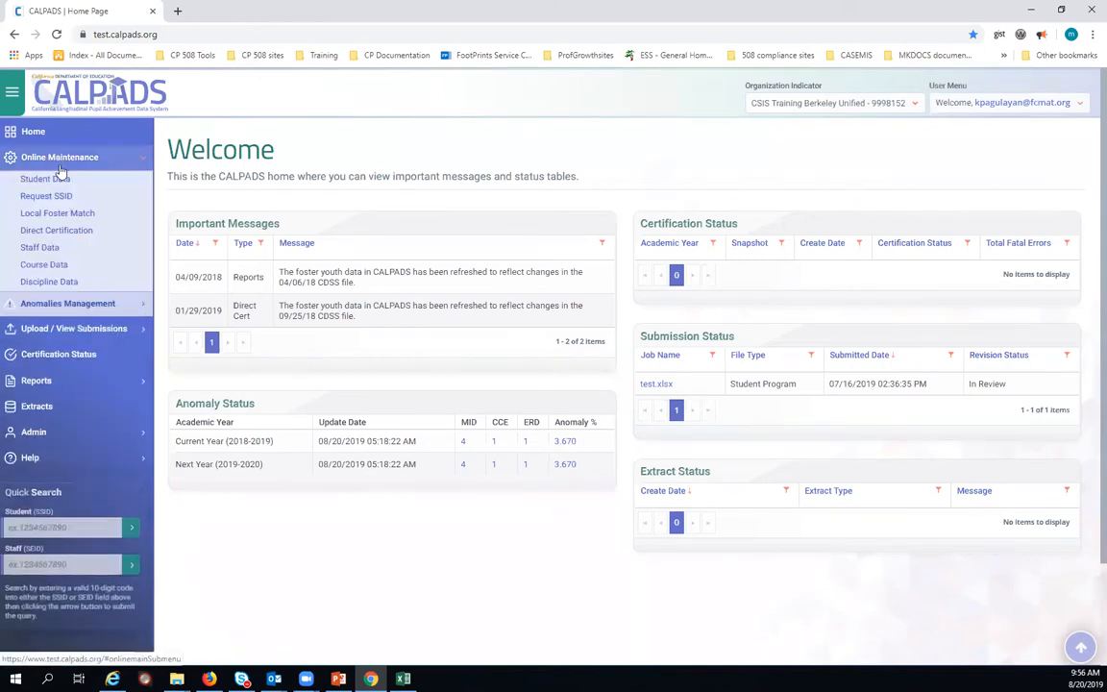
pyautogui.click(49, 179)
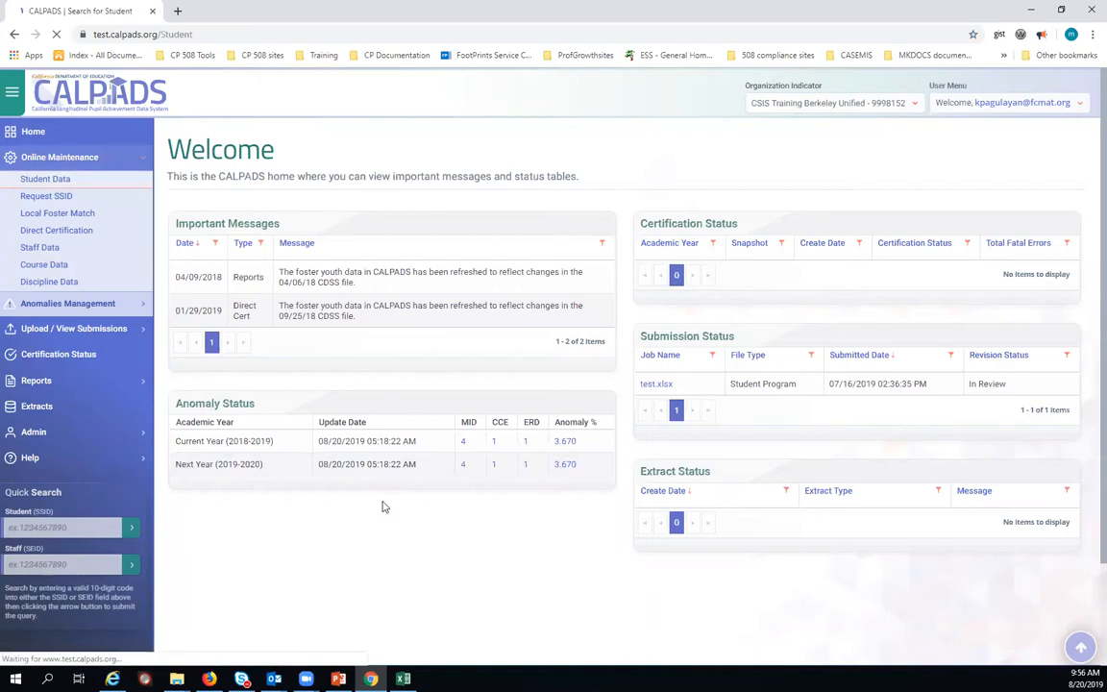
pyautogui.click(273, 309)
pyautogui.rightClick(273, 308)
pyautogui.click(327, 411)
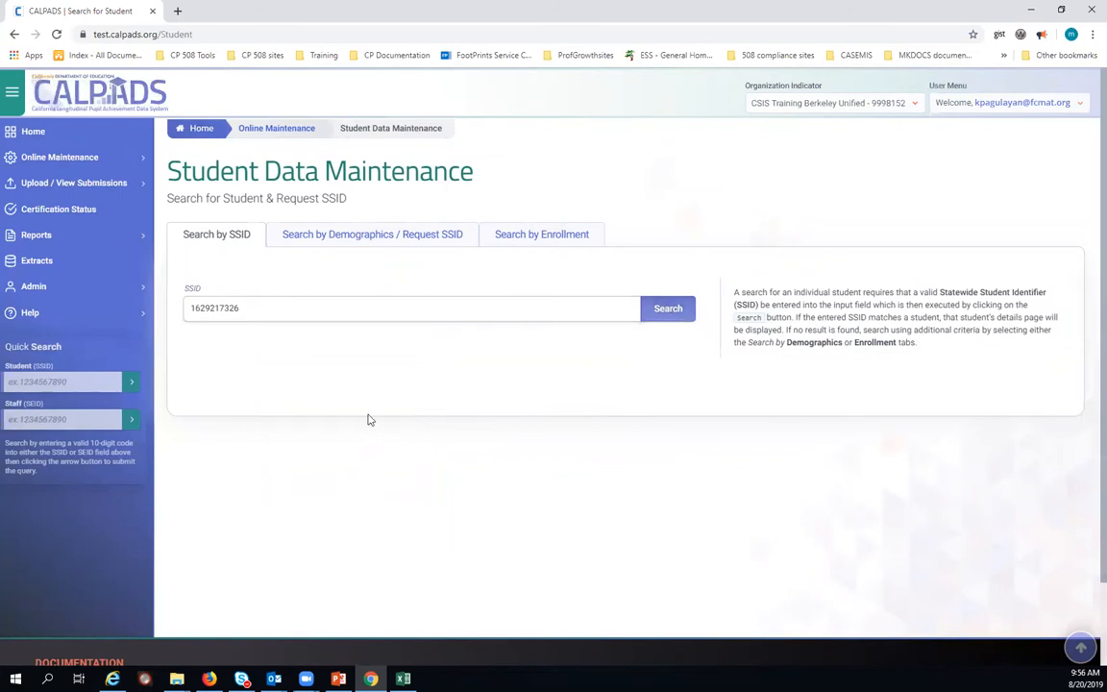
# View the demographics search form, return to the SSID search and run it for the entered student.
pyautogui.click(386, 239)
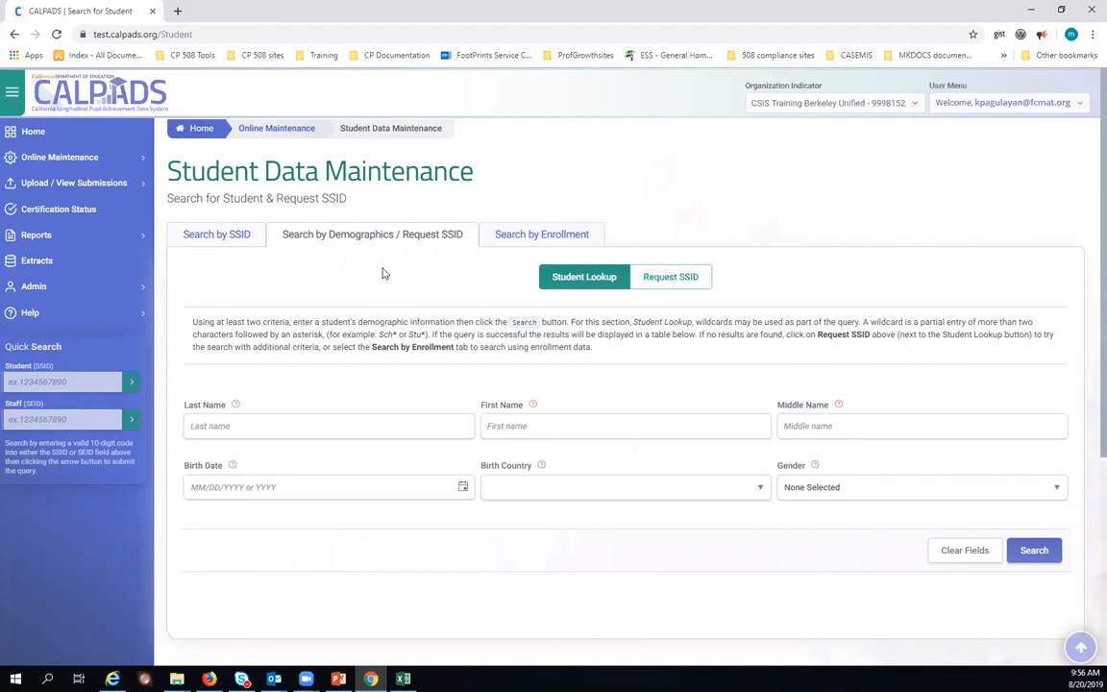
pyautogui.click(218, 238)
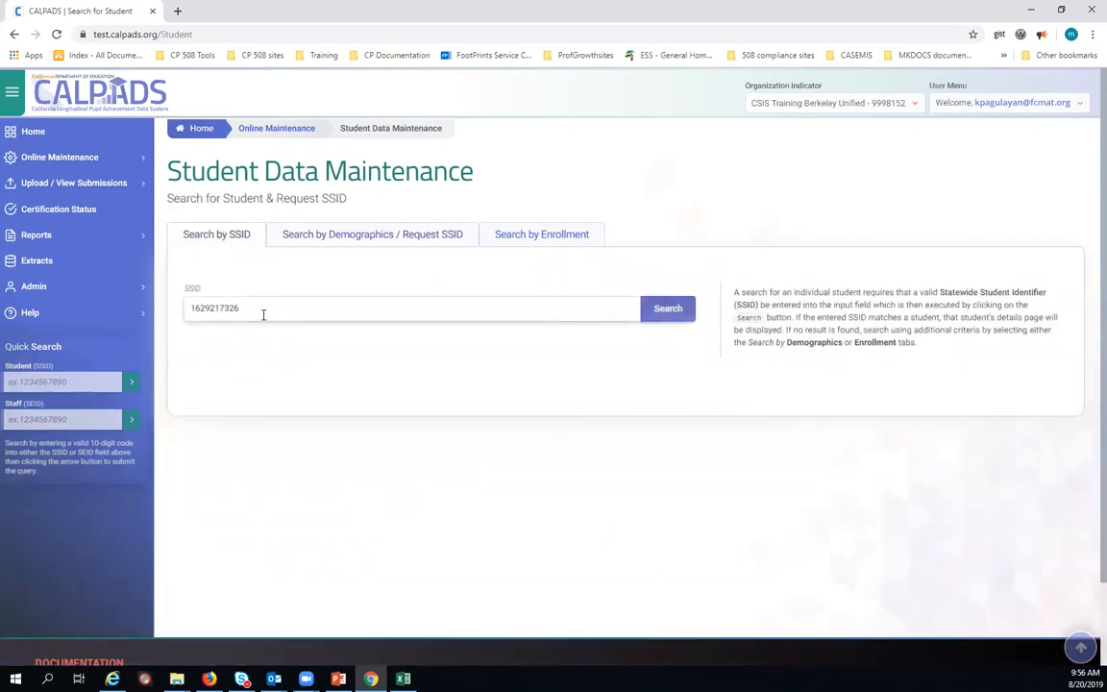
pyautogui.click(666, 311)
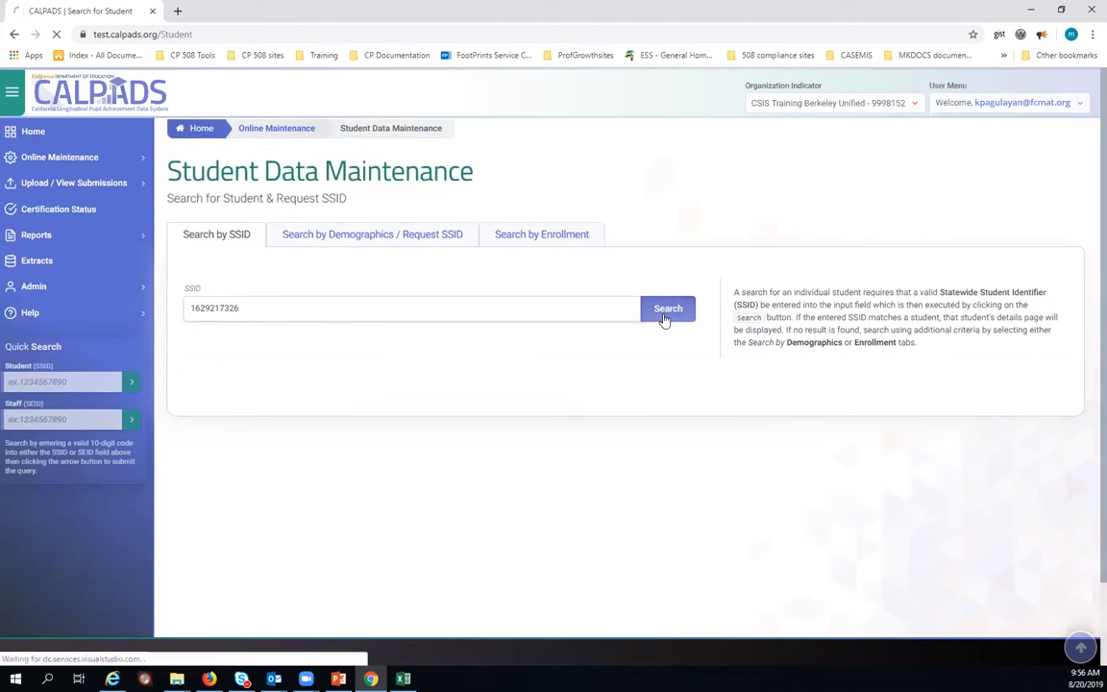
# Look up the student by SSID through the Student Quick Search.
pyautogui.click(51, 383)
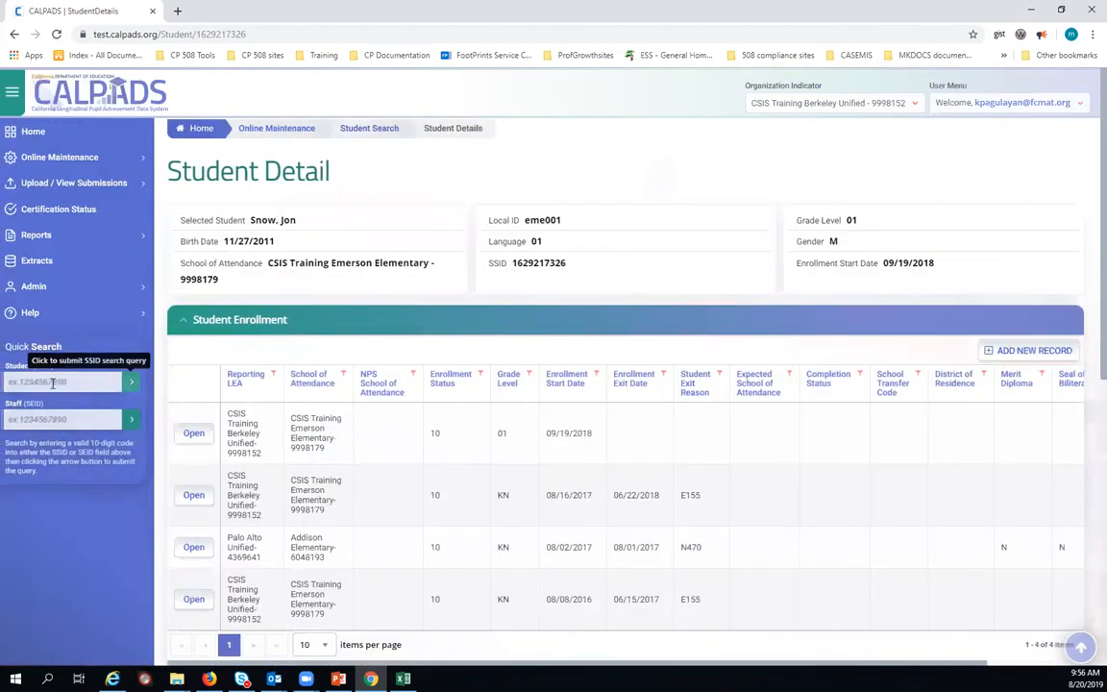
pyautogui.rightClick(49, 382)
pyautogui.click(101, 442)
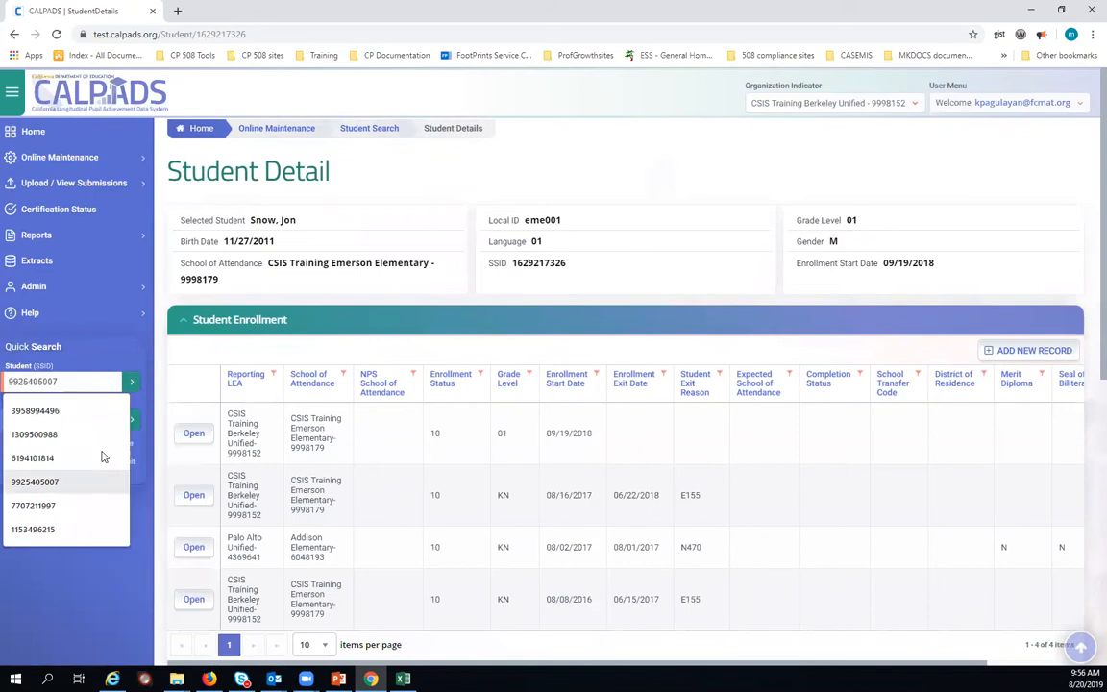
pyautogui.click(131, 382)
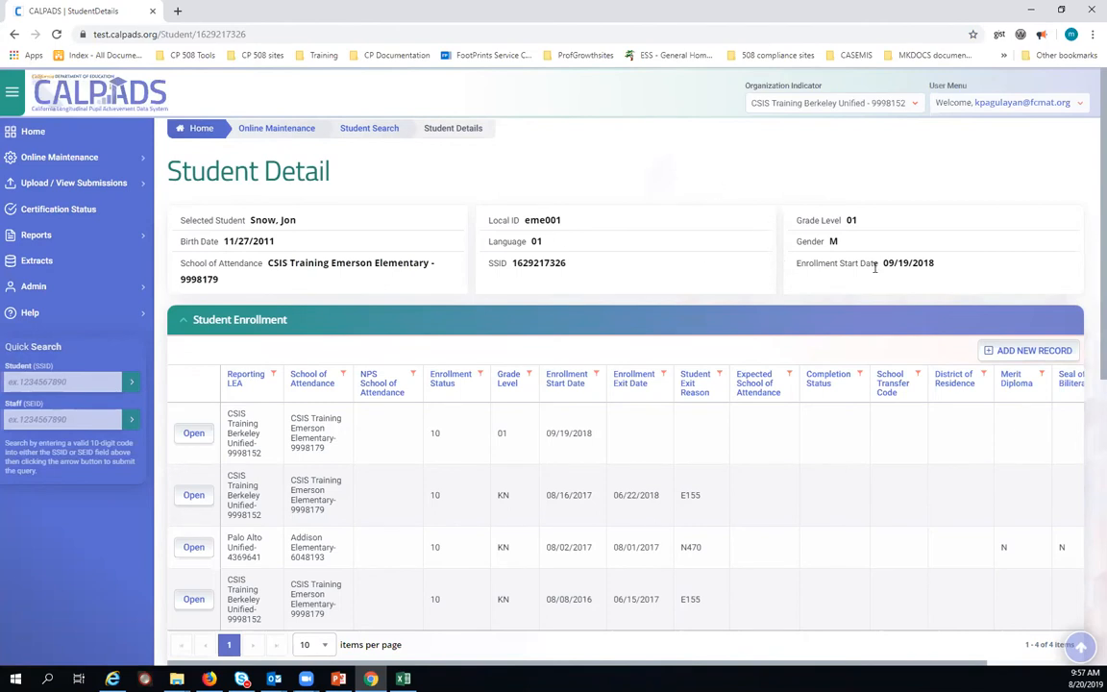
# Collapse the Student Enrollment section and expand Student English Language Acquisition on the student's detail page.
pyautogui.click(274, 322)
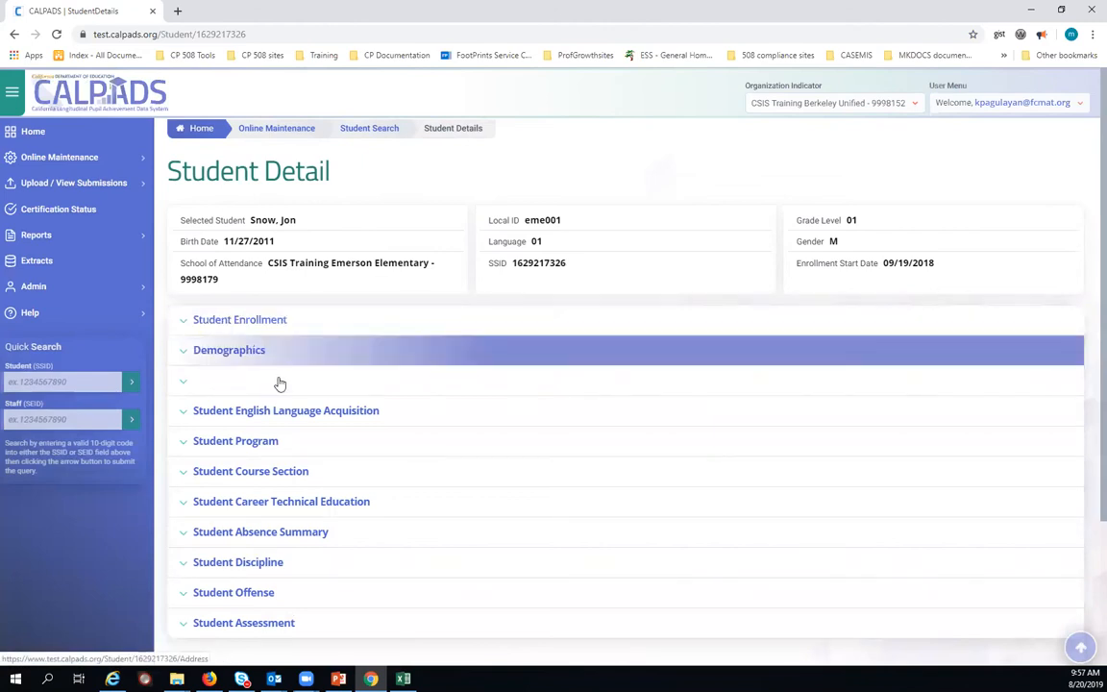
pyautogui.scroll(-1, 278, 394)
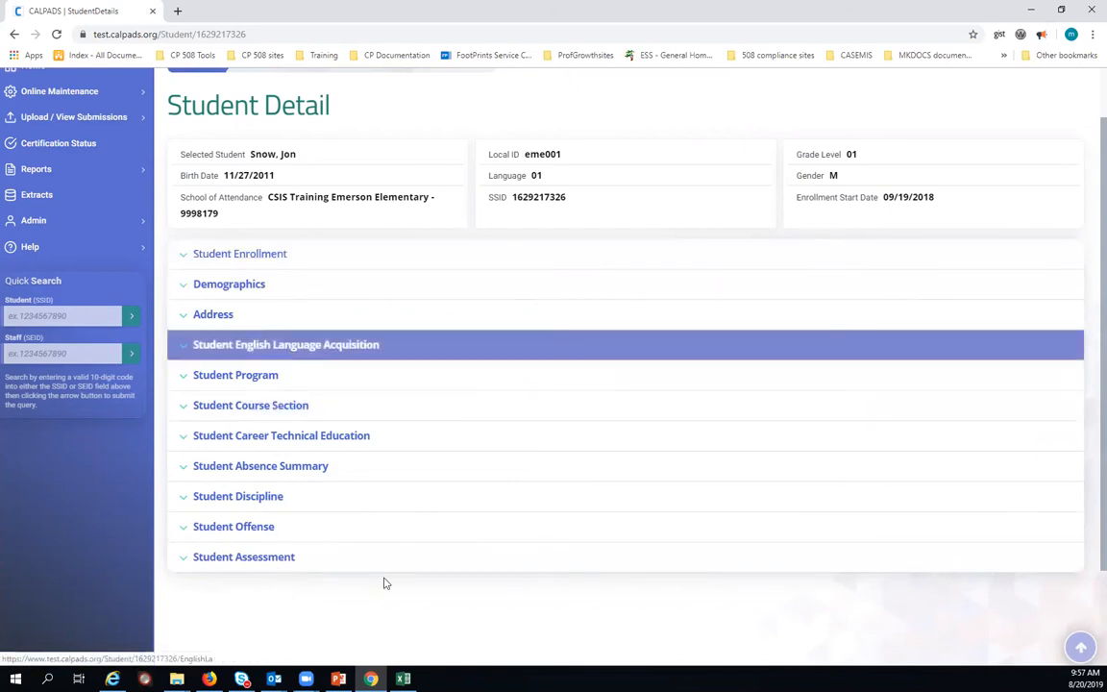
pyautogui.click(293, 355)
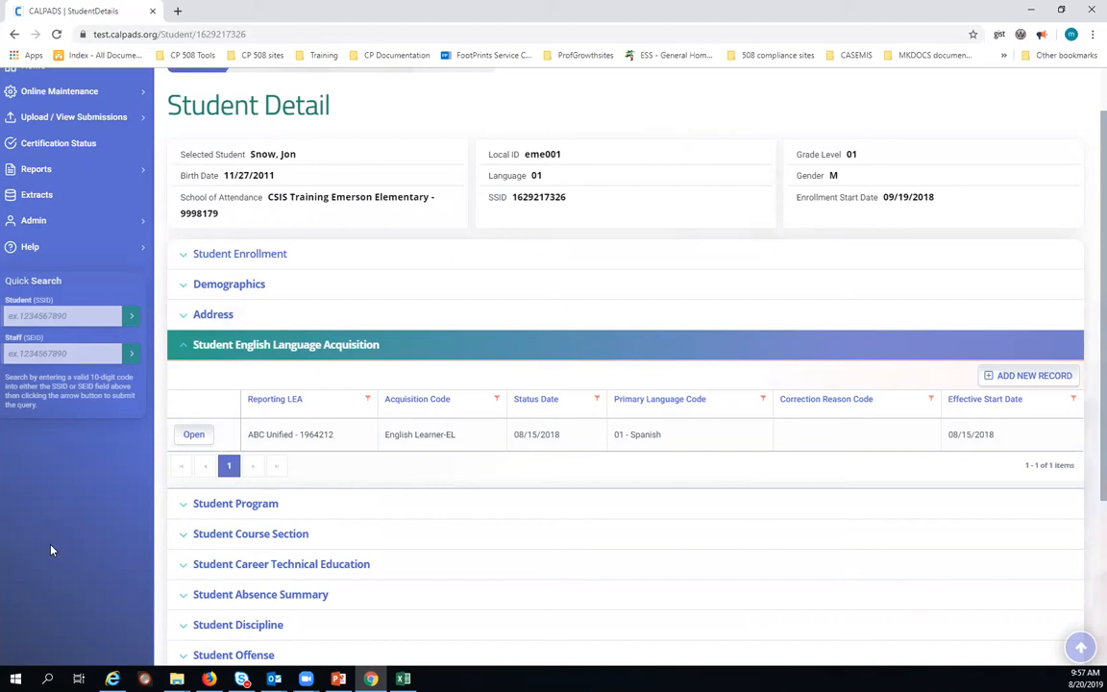
# Start a new Student English Language Acquisition record and check the note about required fields.
pyautogui.click(1027, 376)
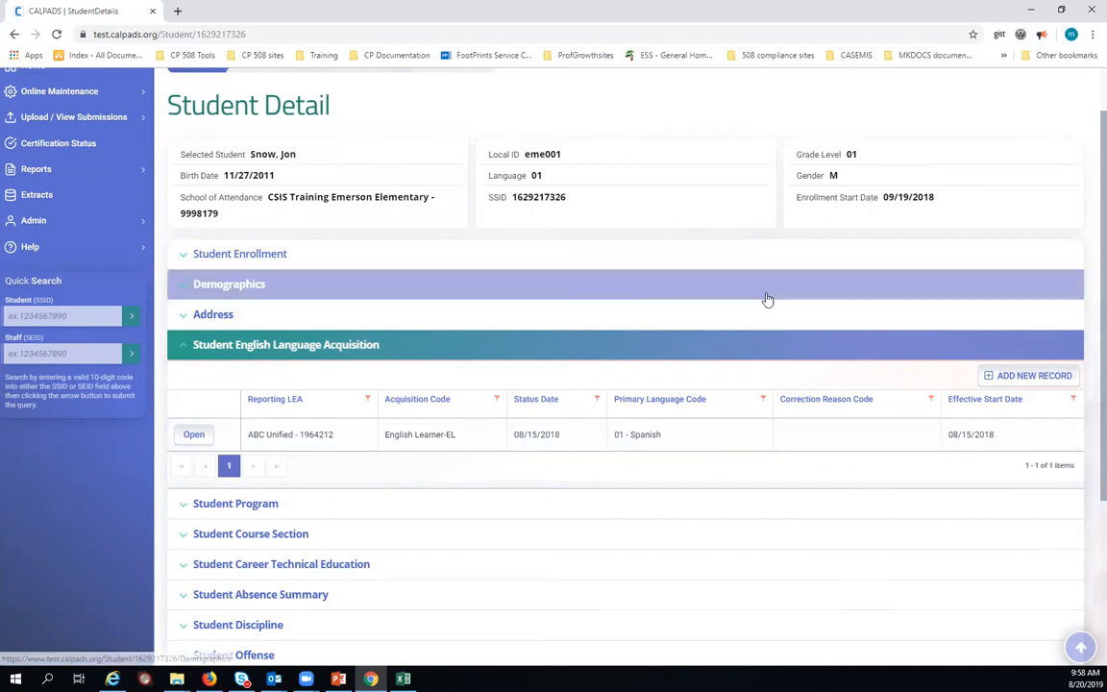
pyautogui.scroll(1, 865, 192)
pyautogui.scroll(2, 868, 197)
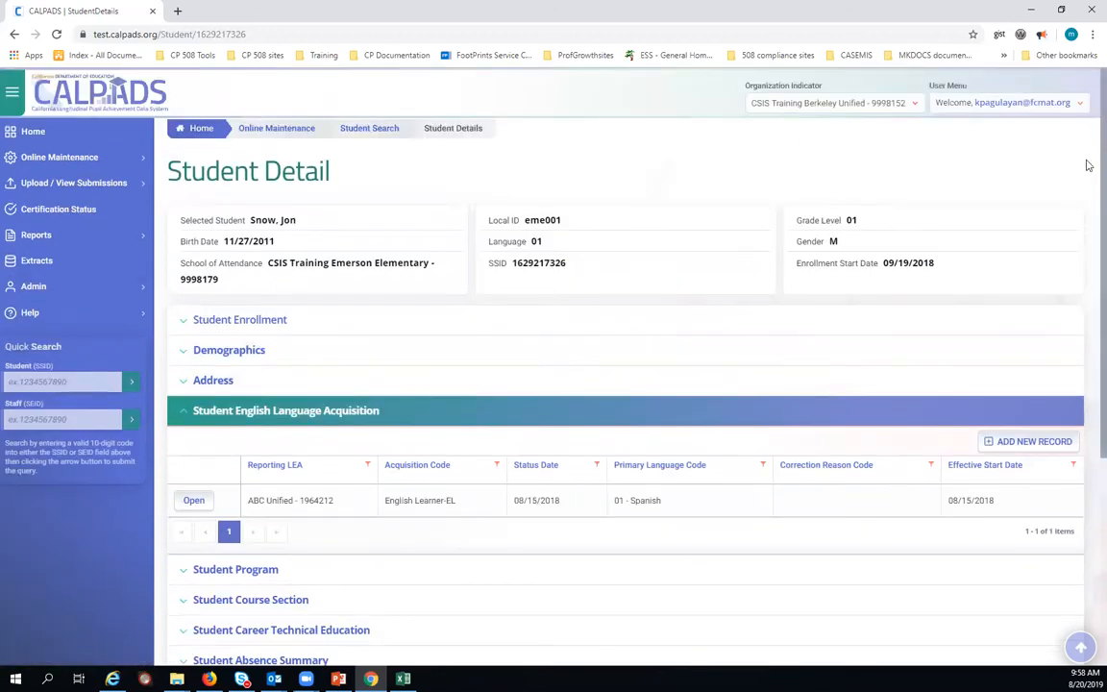
pyautogui.scroll(-1, 1086, 183)
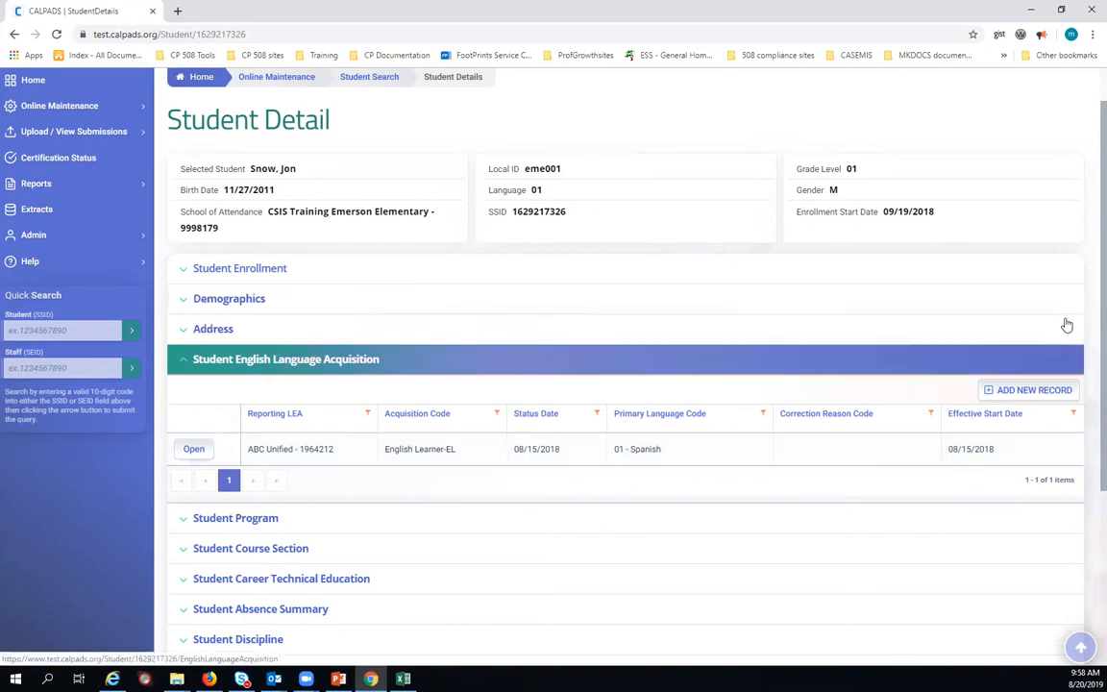
pyautogui.scroll(1, 1088, 279)
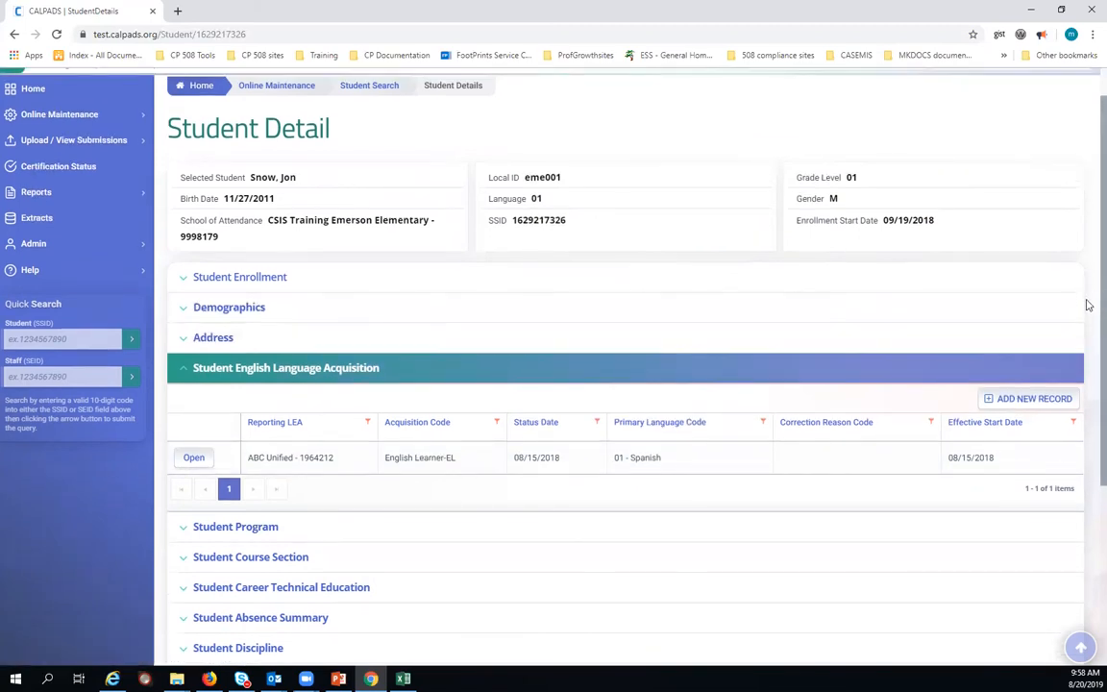
pyautogui.click(1019, 400)
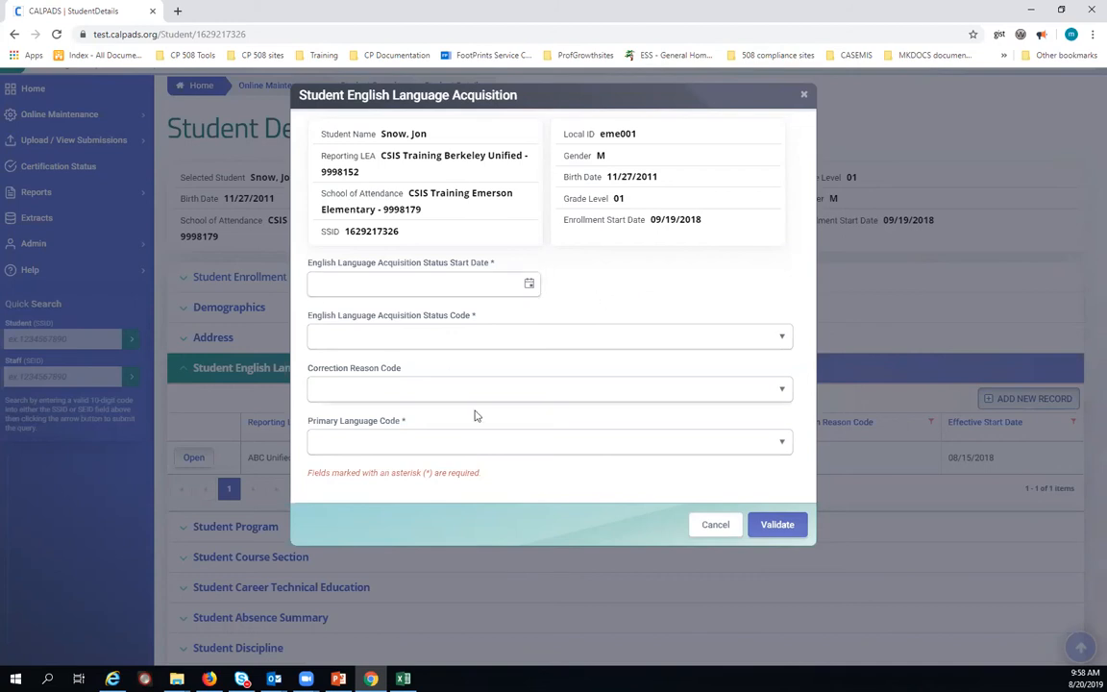
pyautogui.moveTo(306, 472); pyautogui.dragTo(497, 481)
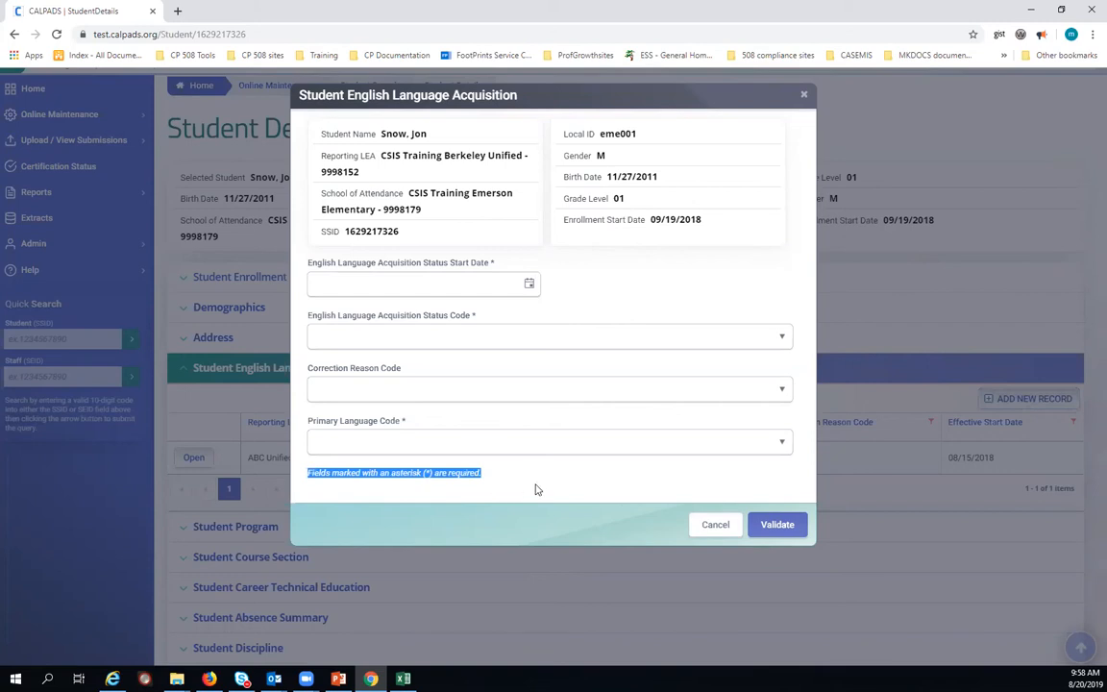
pyautogui.click(572, 296)
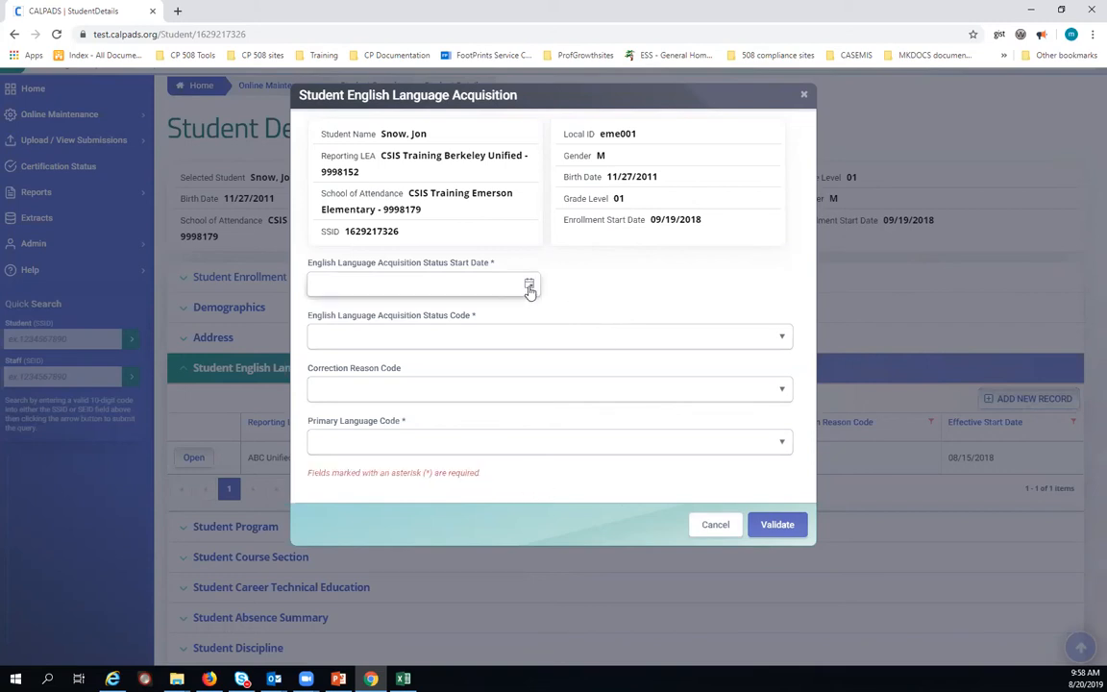
# Set the status start date to 08/20/2019, status code to Reclassified Fluent English Proficient-RFEP and primary language to Spanish-01.
pyautogui.click(529, 286)
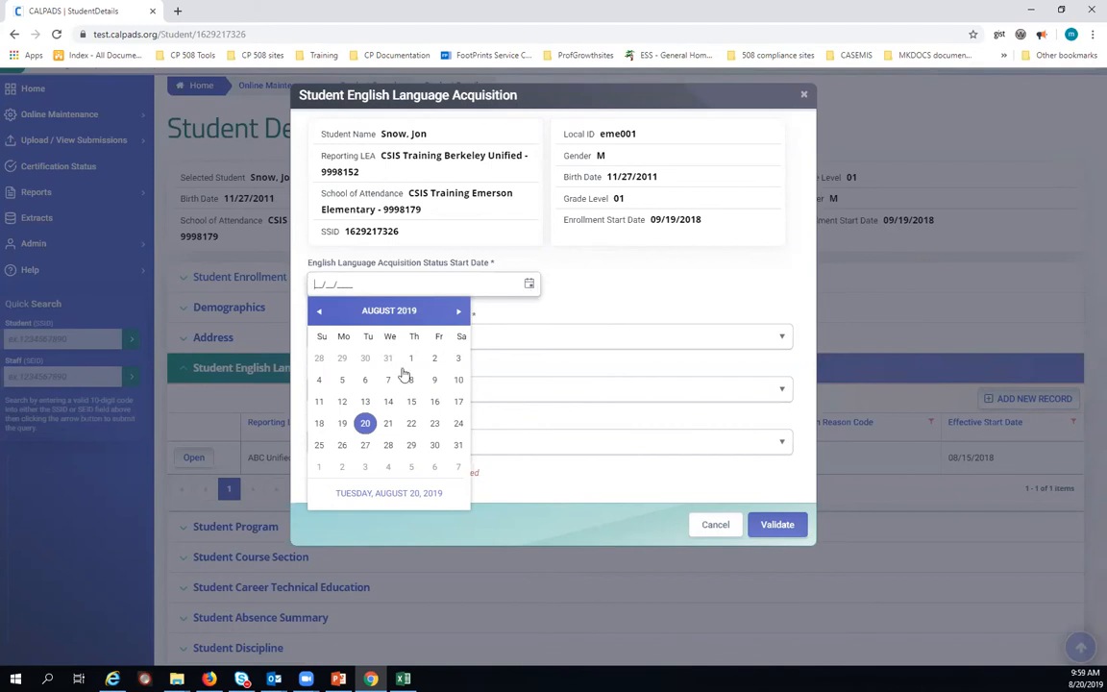
pyautogui.click(366, 429)
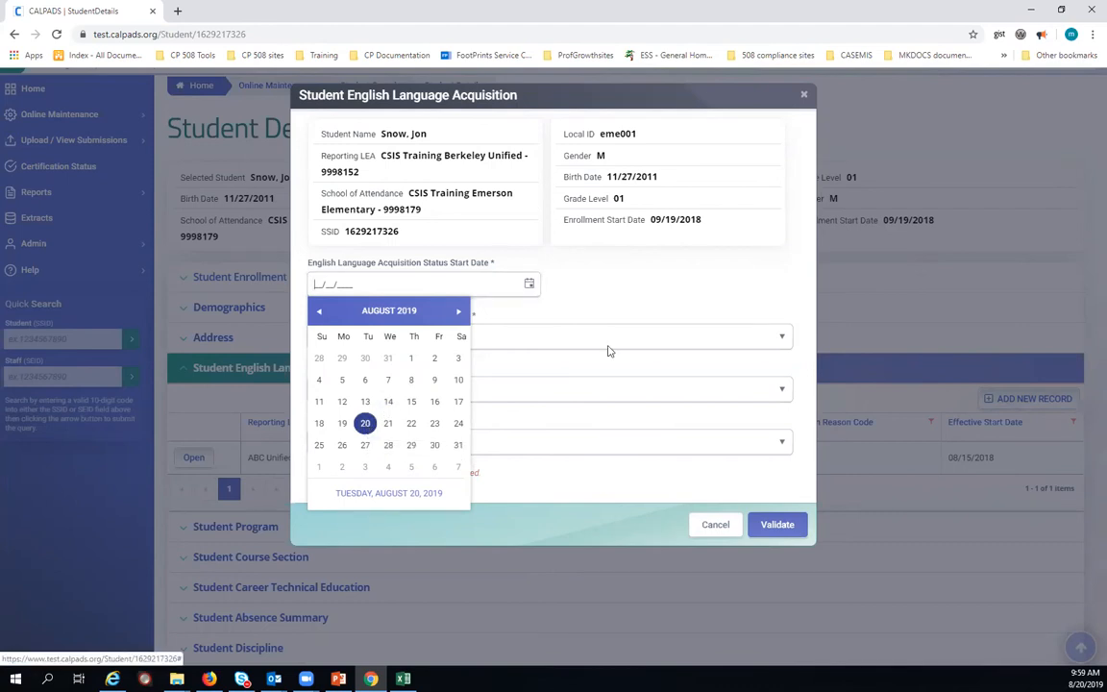
pyautogui.click(548, 338)
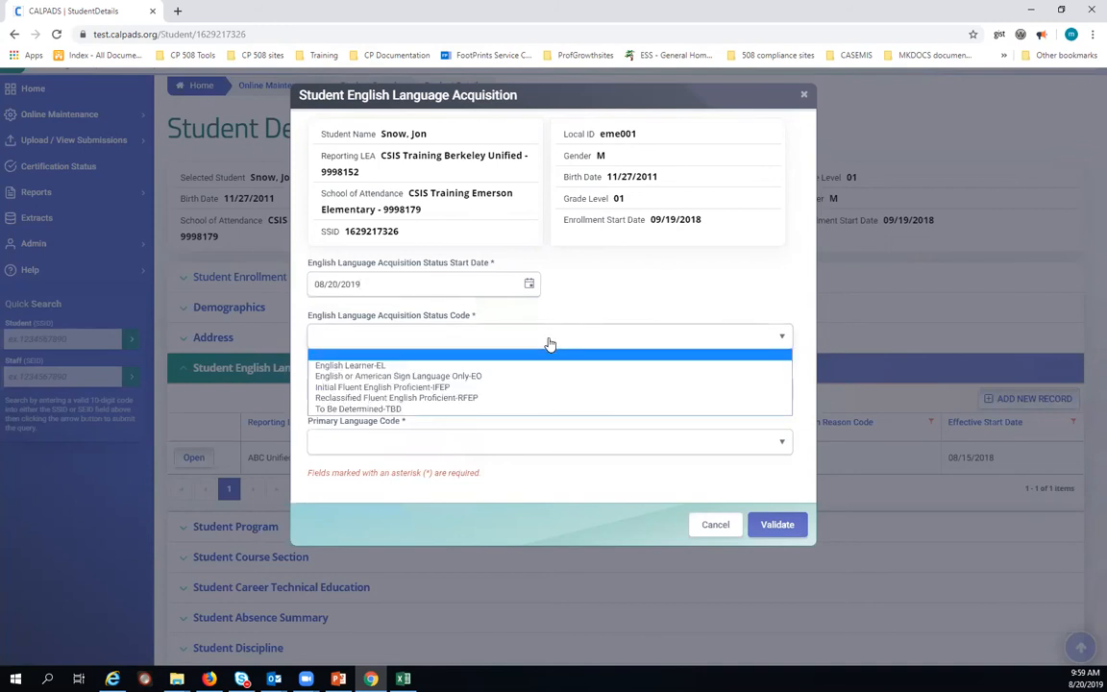
pyautogui.click(538, 399)
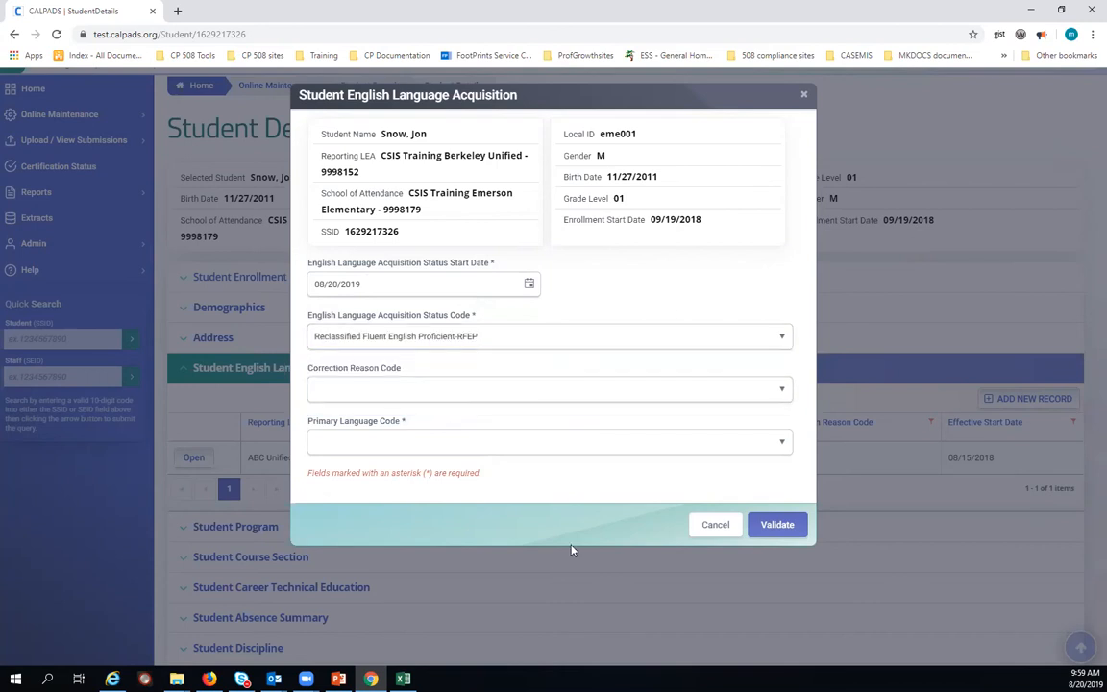
pyautogui.click(504, 447)
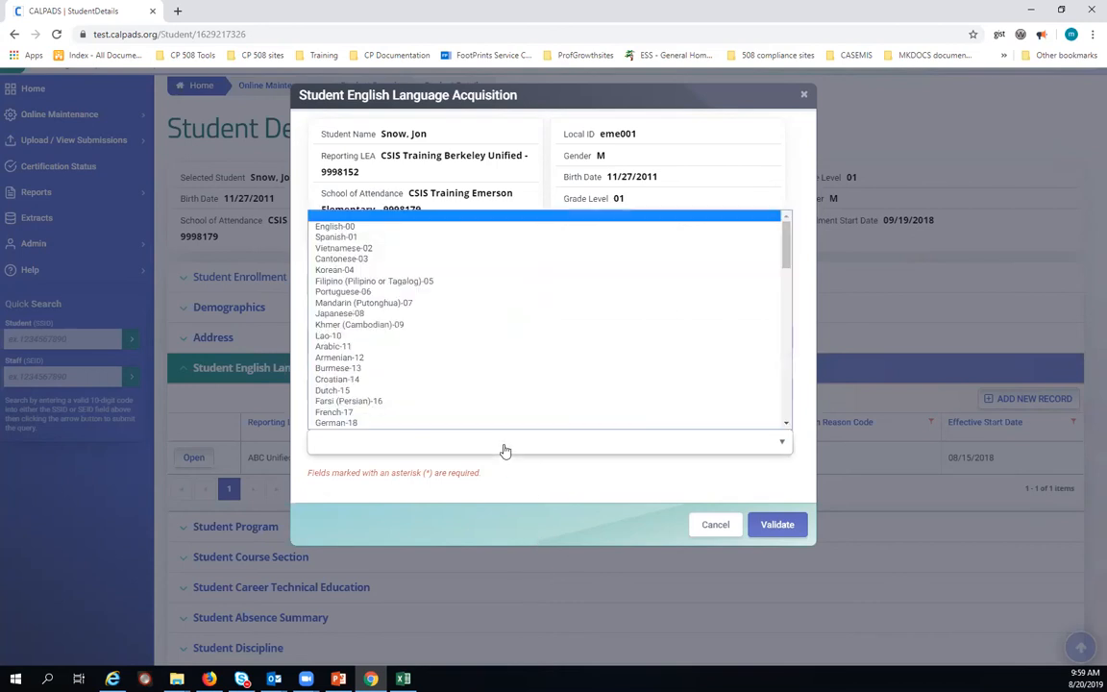
pyautogui.click(449, 240)
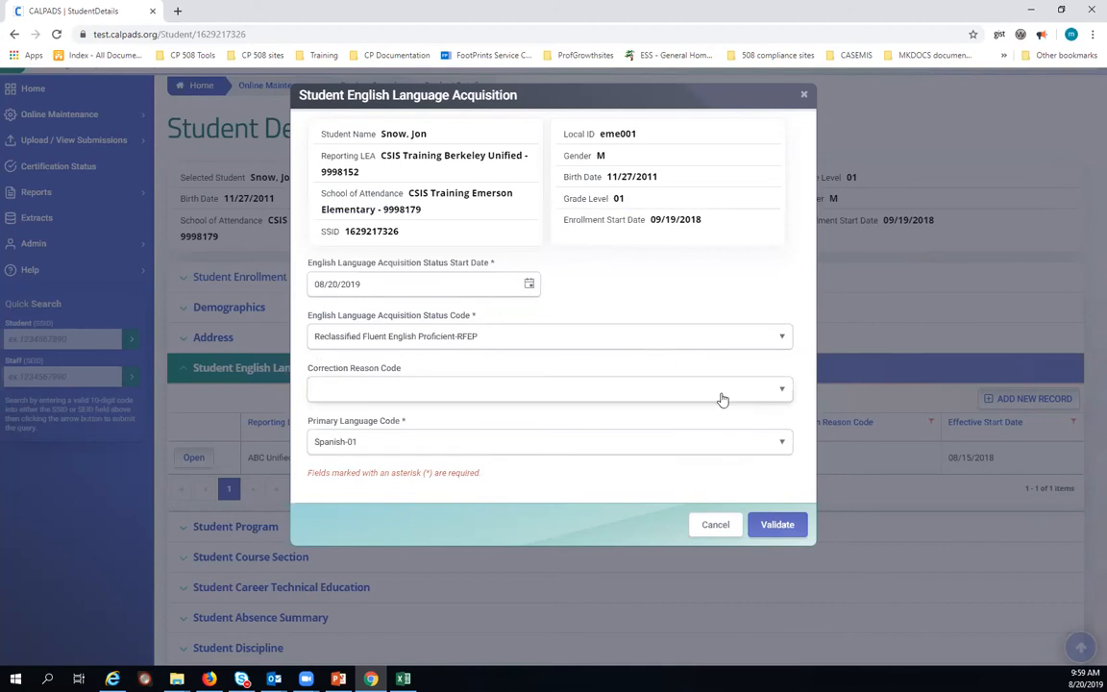
# Review the Correction Reason Code options without selecting one.
pyautogui.click(781, 394)
pyautogui.click(533, 522)
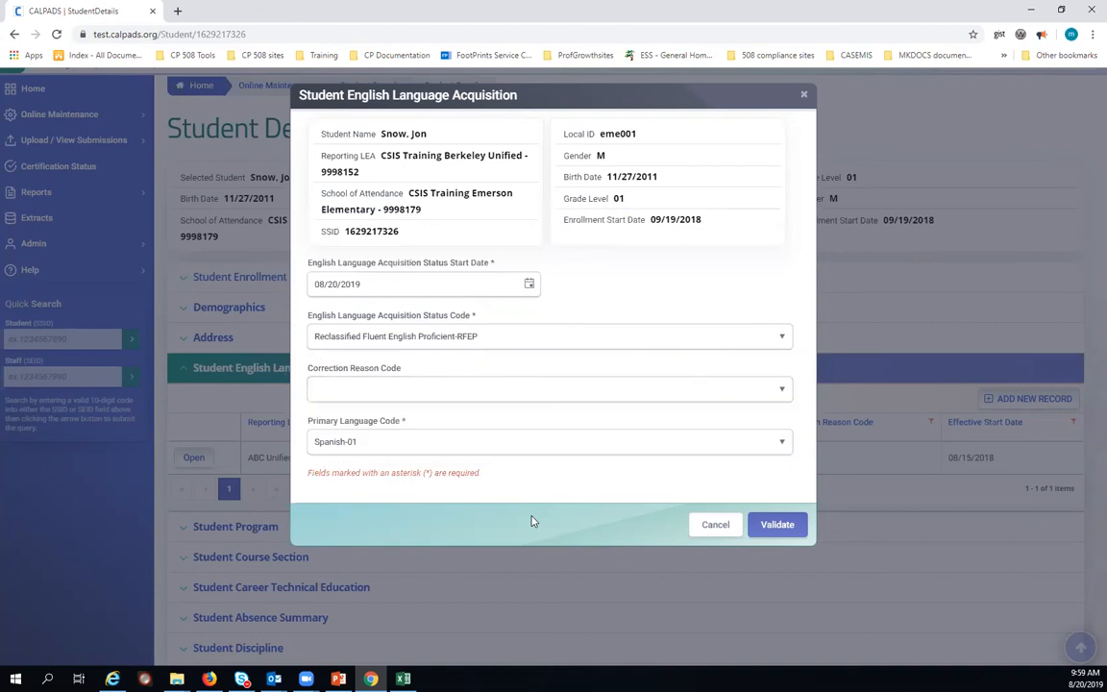
pyautogui.click(548, 393)
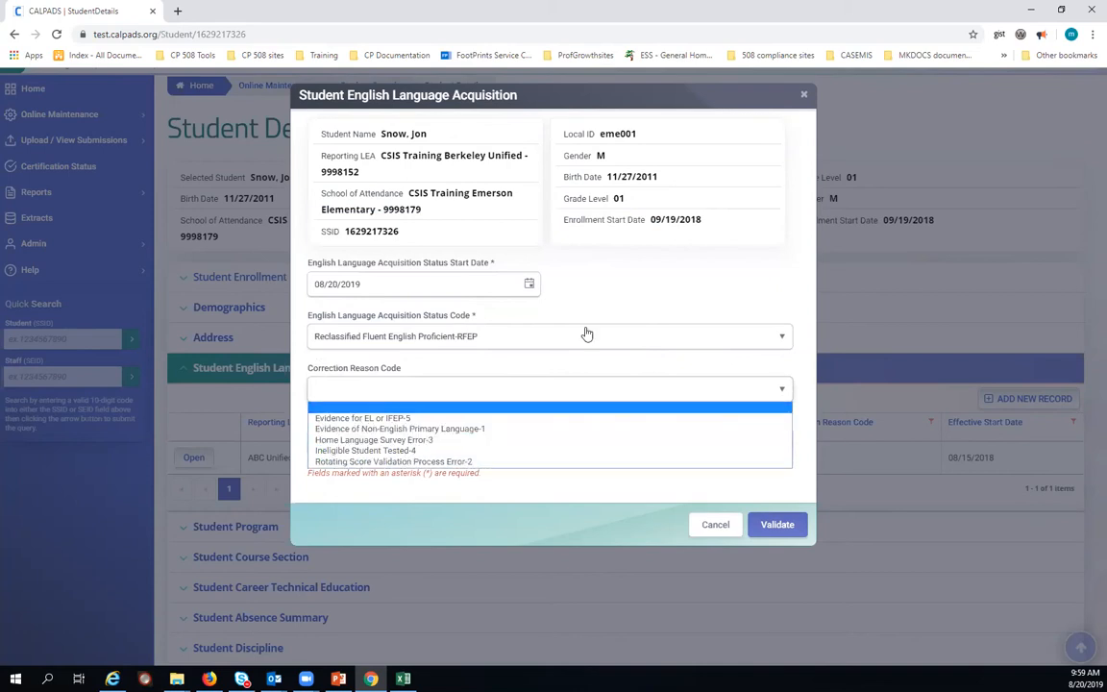
pyautogui.click(600, 301)
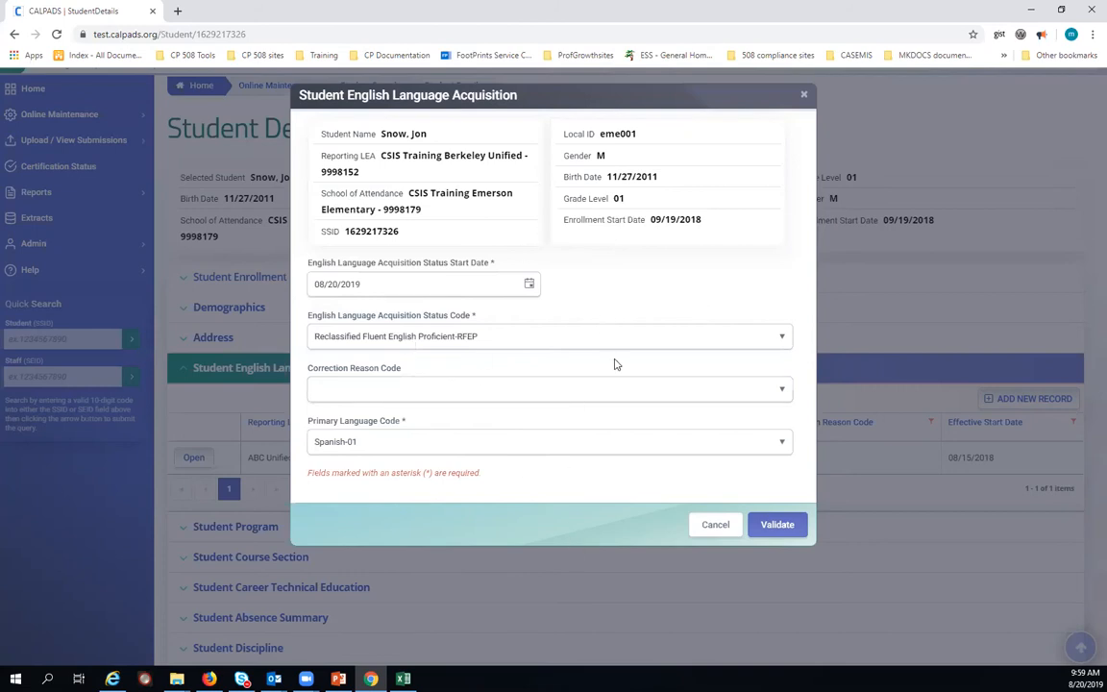
# Validate and post the new English language acquisition record, dismissing the confirmation messages.
pyautogui.click(777, 525)
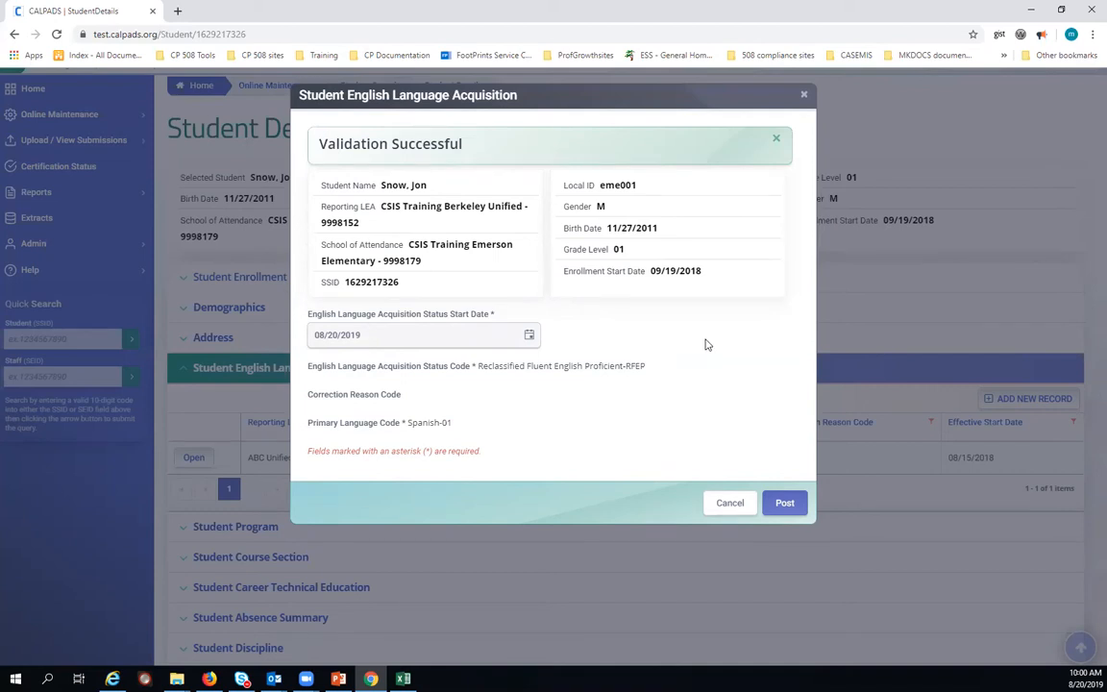
pyautogui.click(777, 141)
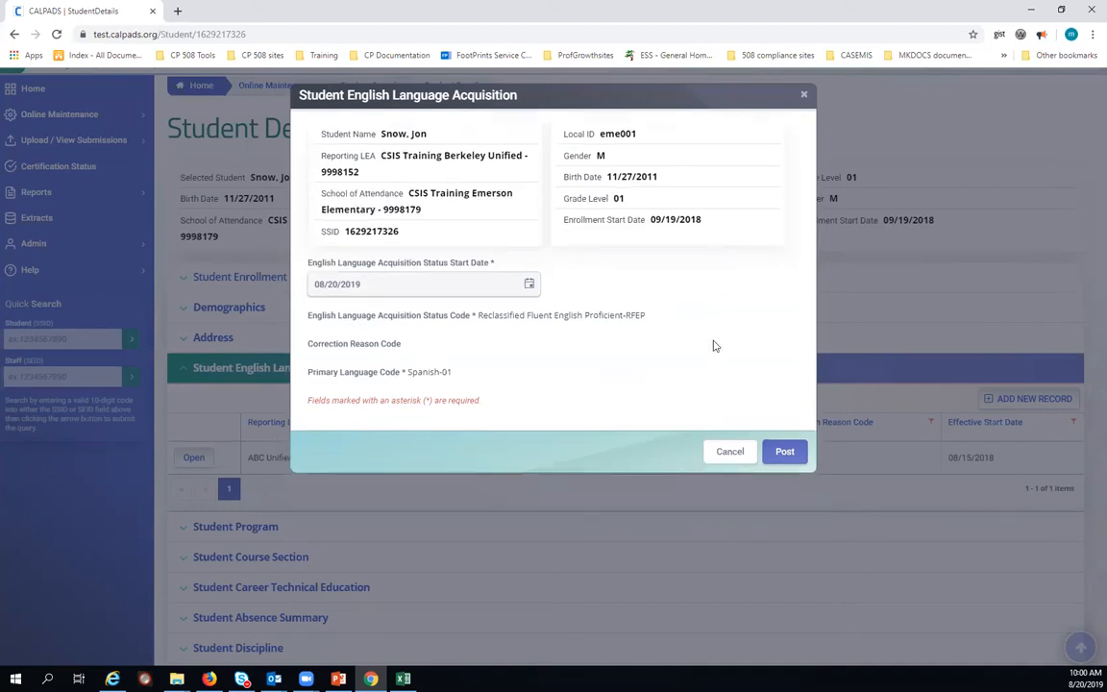
pyautogui.click(783, 454)
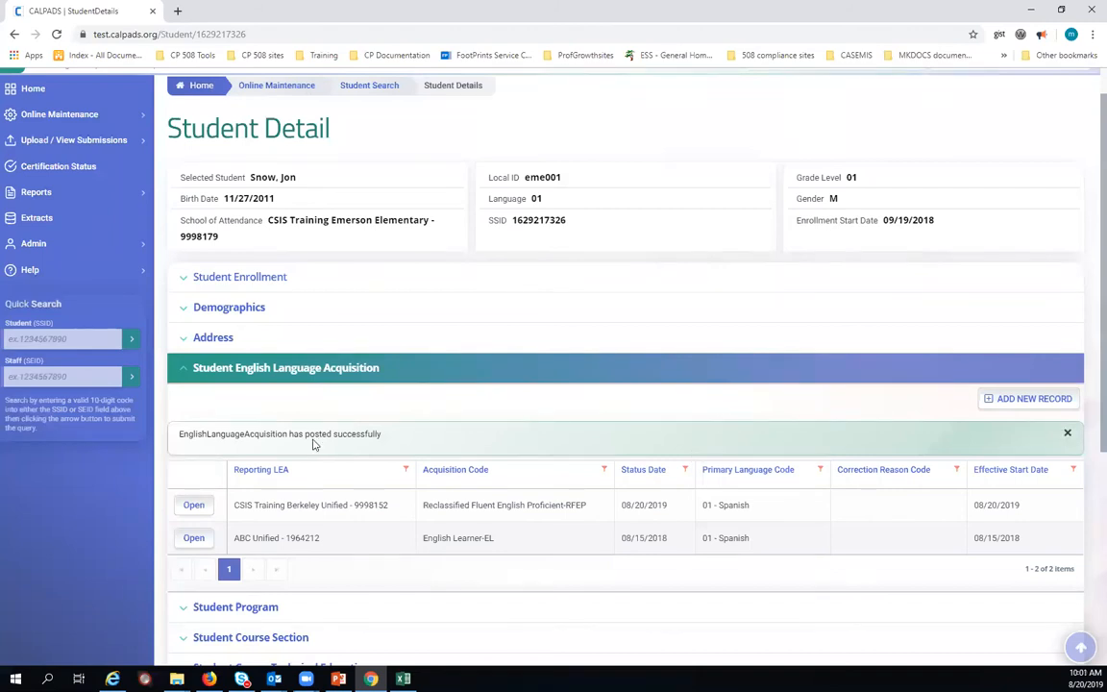
pyautogui.click(1070, 436)
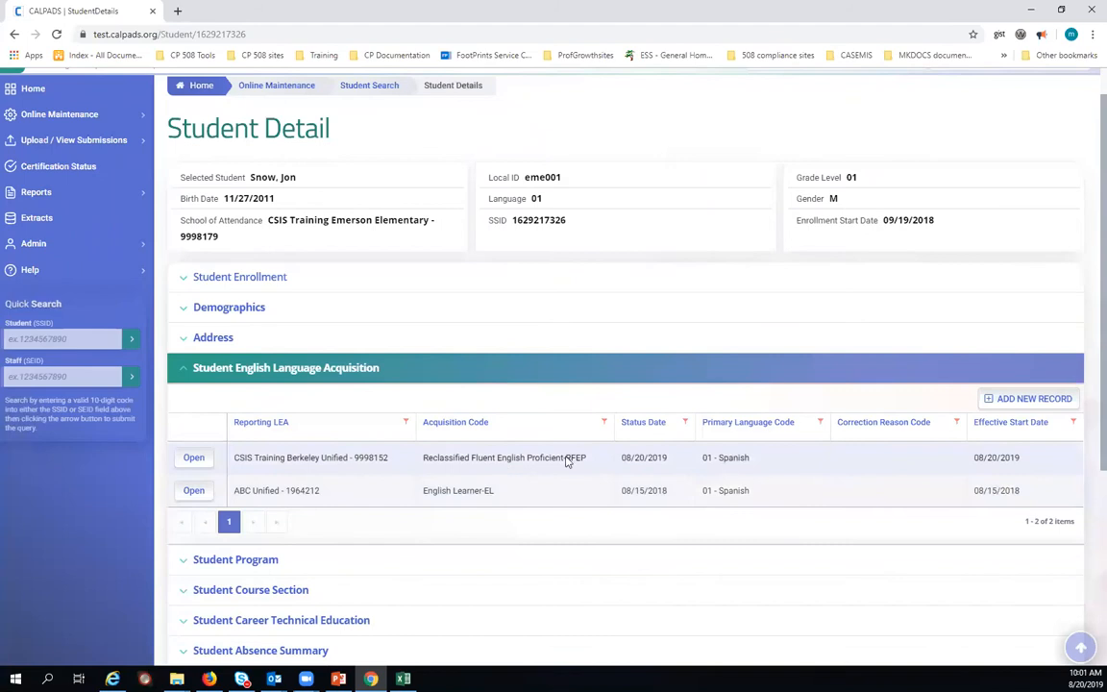
# Delete the Reclassified Fluent English Proficient-RFEP record dated 08/20/2019 from the student's English language acquisition records.
pyautogui.click(193, 459)
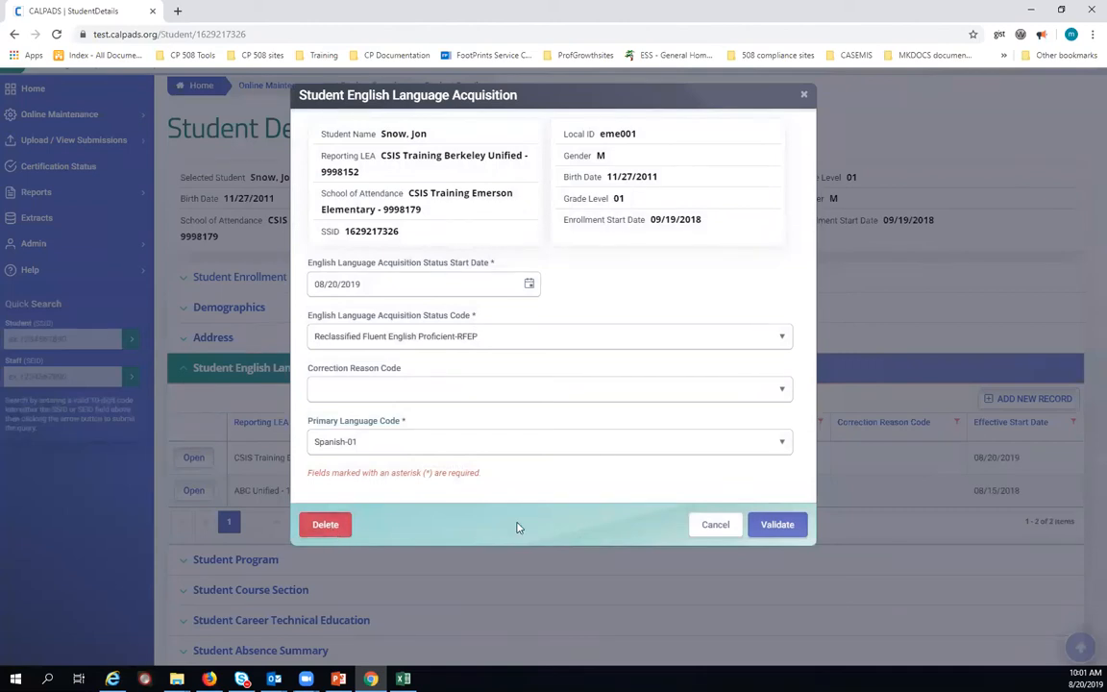
pyautogui.click(308, 523)
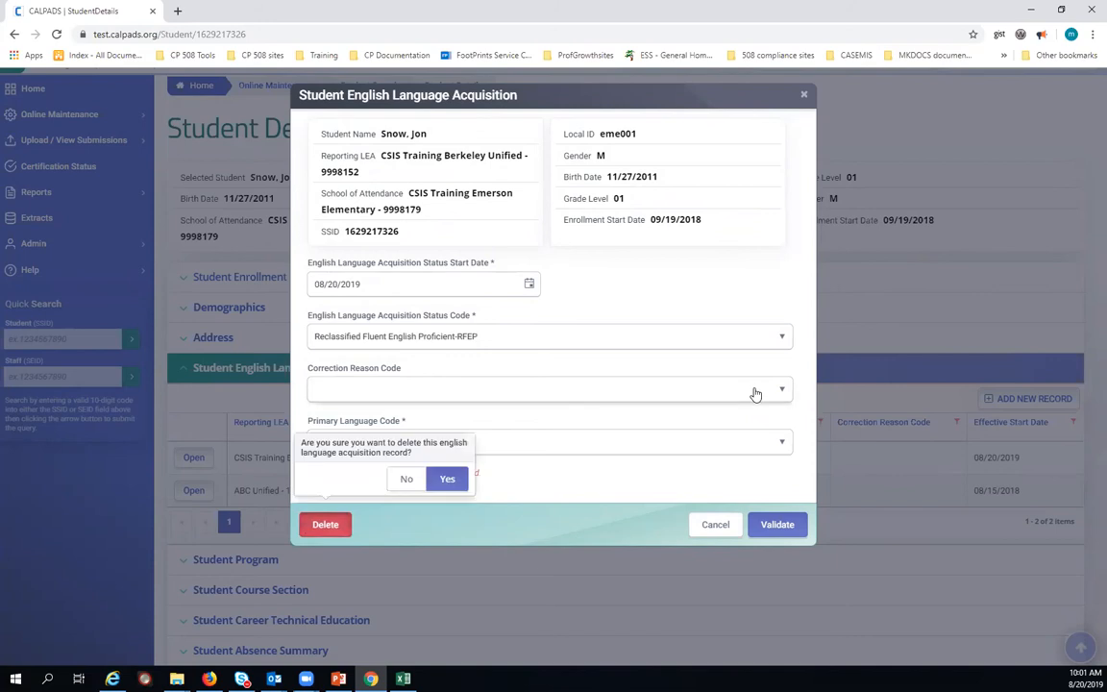
pyautogui.click(447, 478)
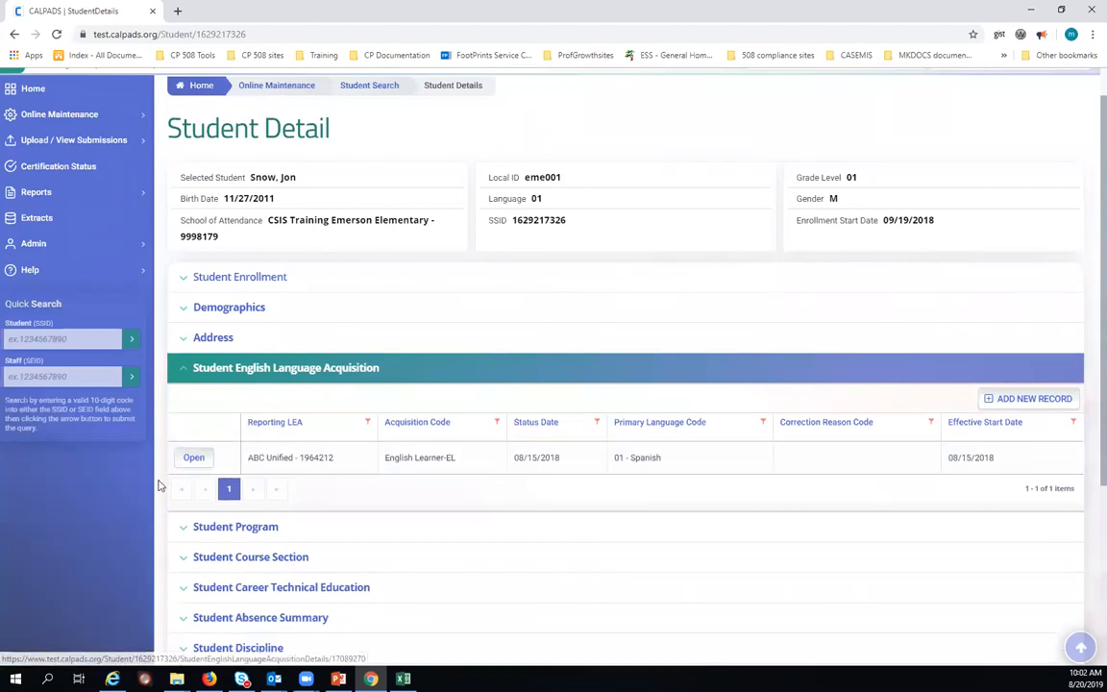
# Open the English Learner-EL record dated 08/15/2018 to view its details, and close it without changes.
pyautogui.click(184, 461)
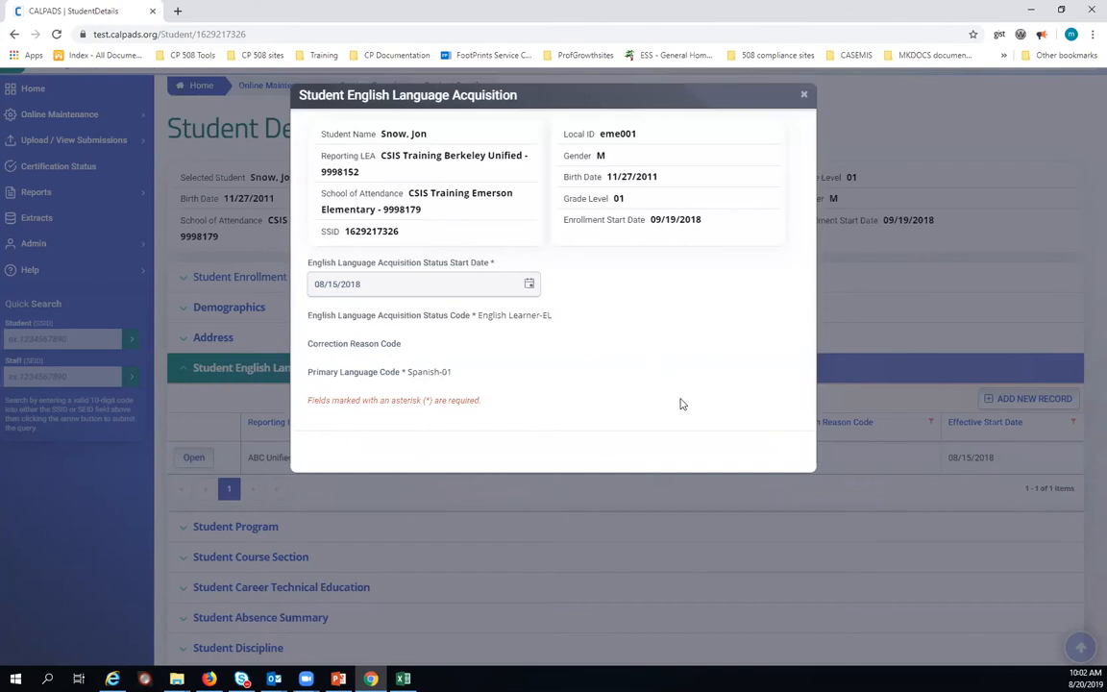
pyautogui.moveTo(805, 100); pyautogui.dragTo(805, 96)
pyautogui.click(806, 98)
pyautogui.click(879, 292)
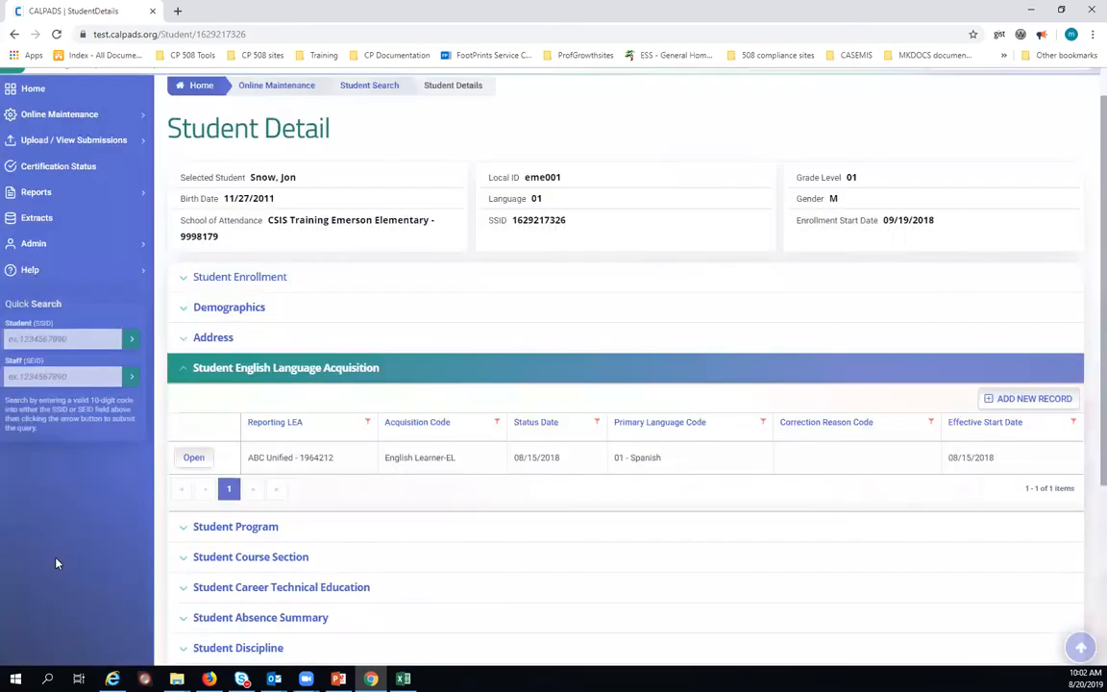
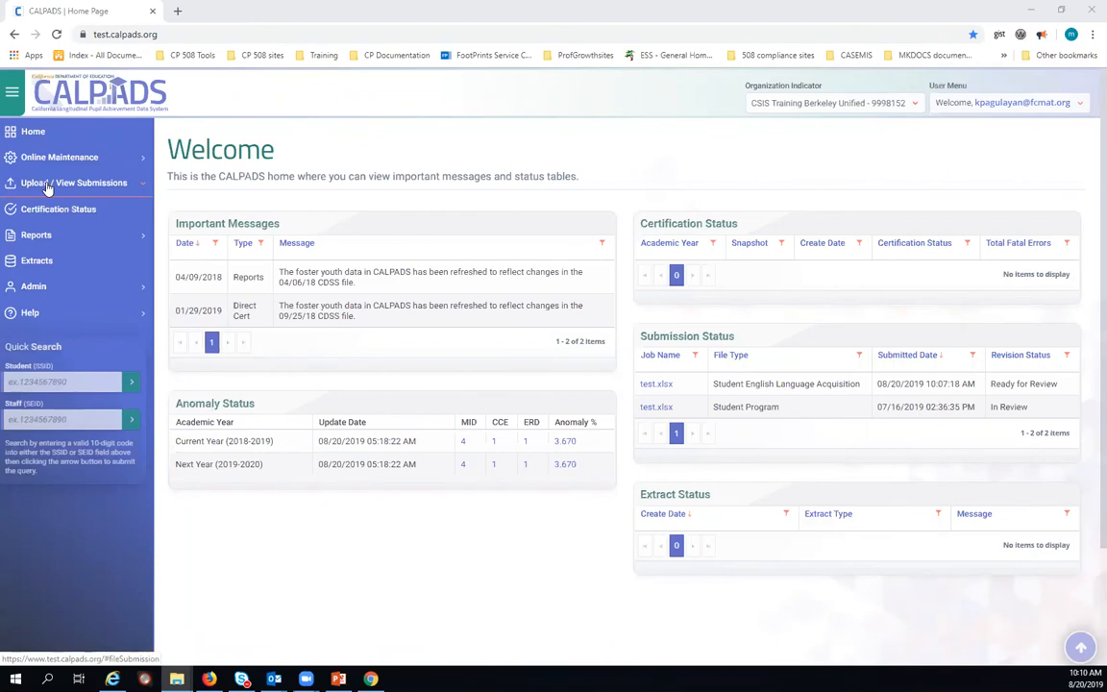
# Start a file upload with file type Student English Learner Acquisition Status-SELA and job name test.
pyautogui.click(46, 186)
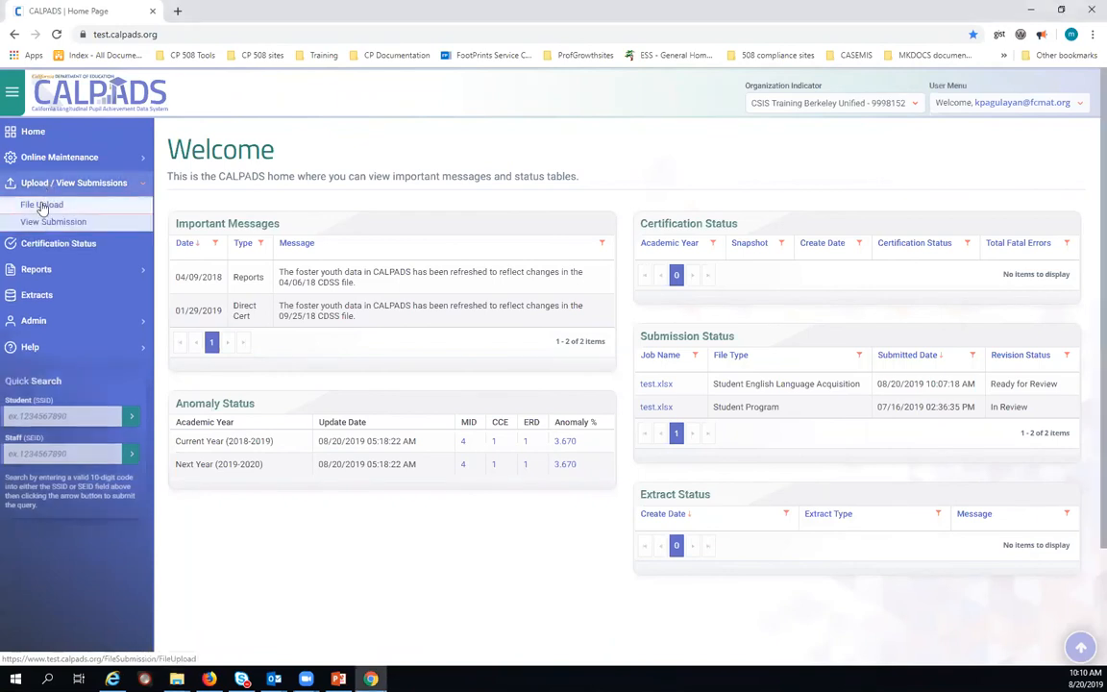
pyautogui.click(43, 206)
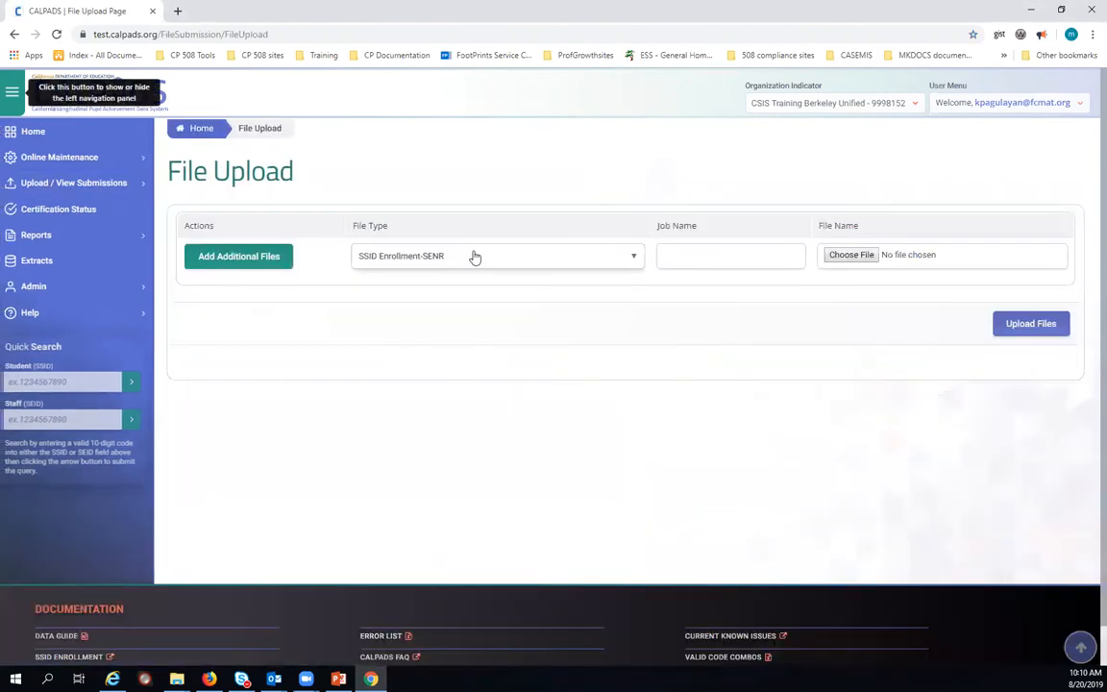
pyautogui.click(474, 260)
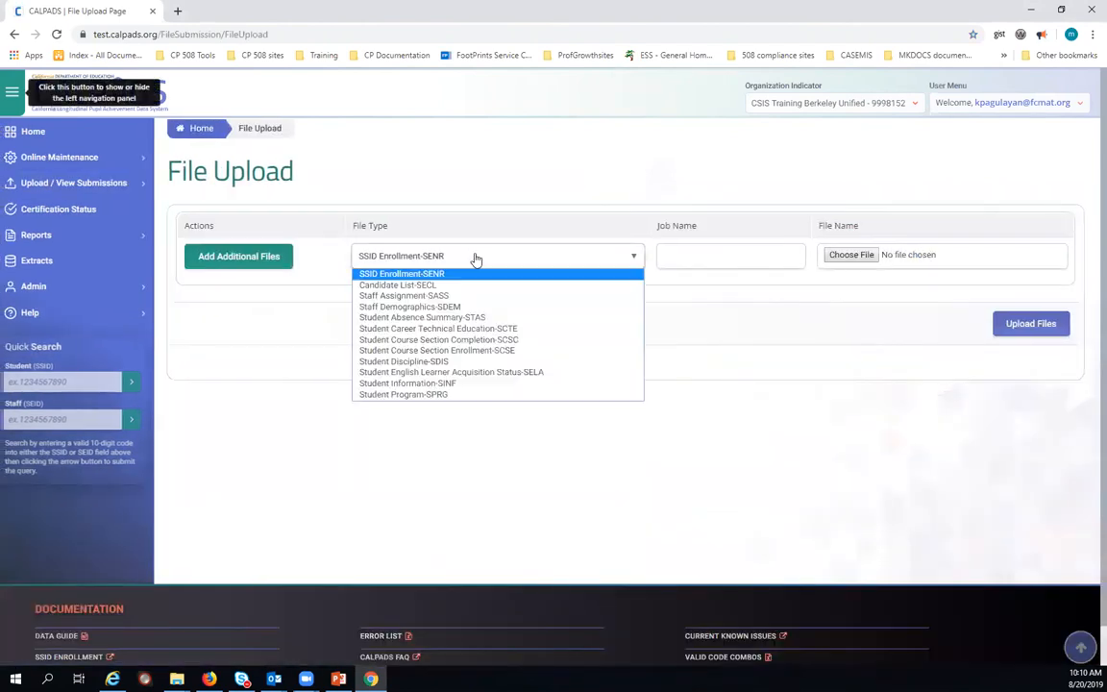
pyautogui.click(487, 374)
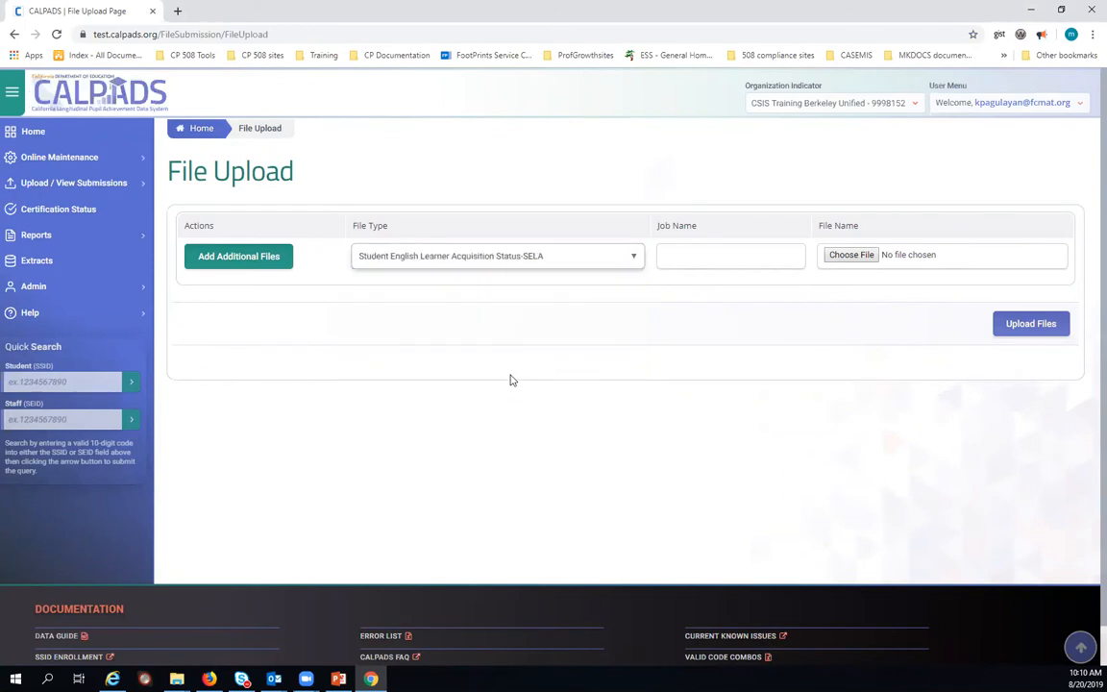
pyautogui.click(716, 262)
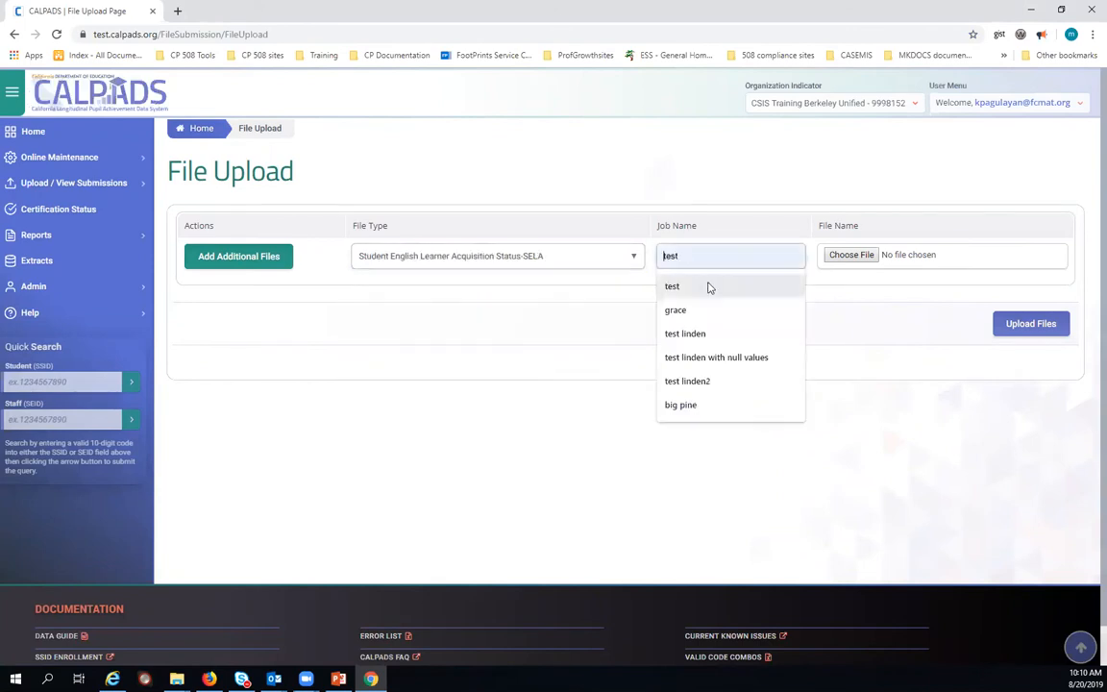
pyautogui.click(707, 286)
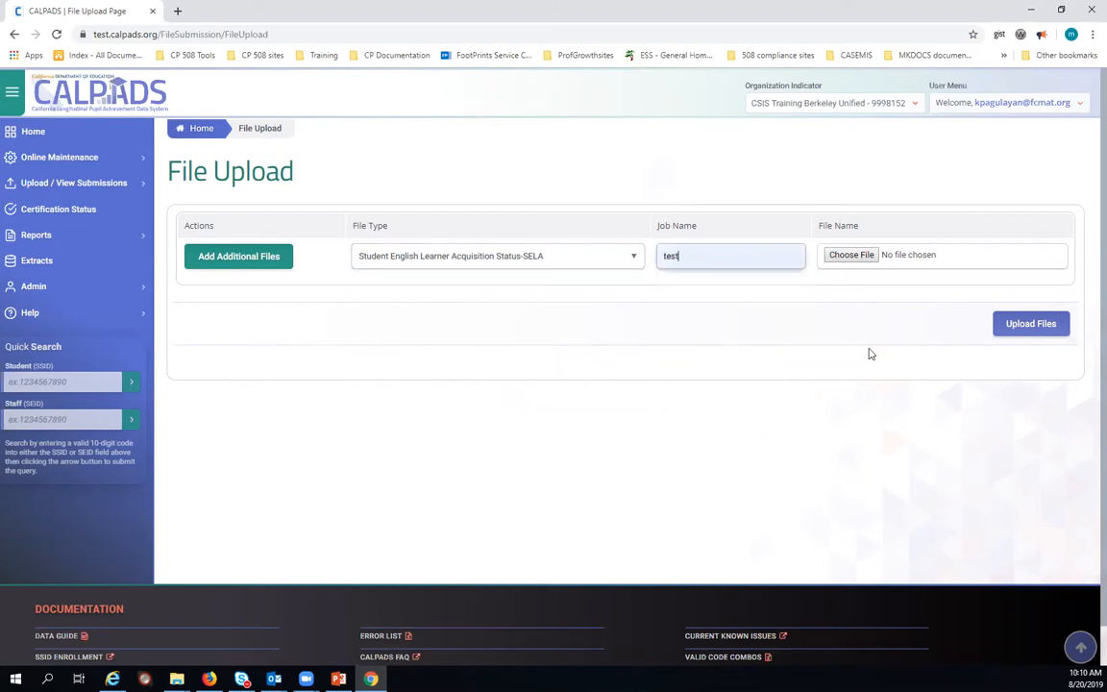
# Attach SELAFileTemplate.xlsx from the SELA Data Population folder, upload it and dismiss the resulting message.
pyautogui.click(858, 254)
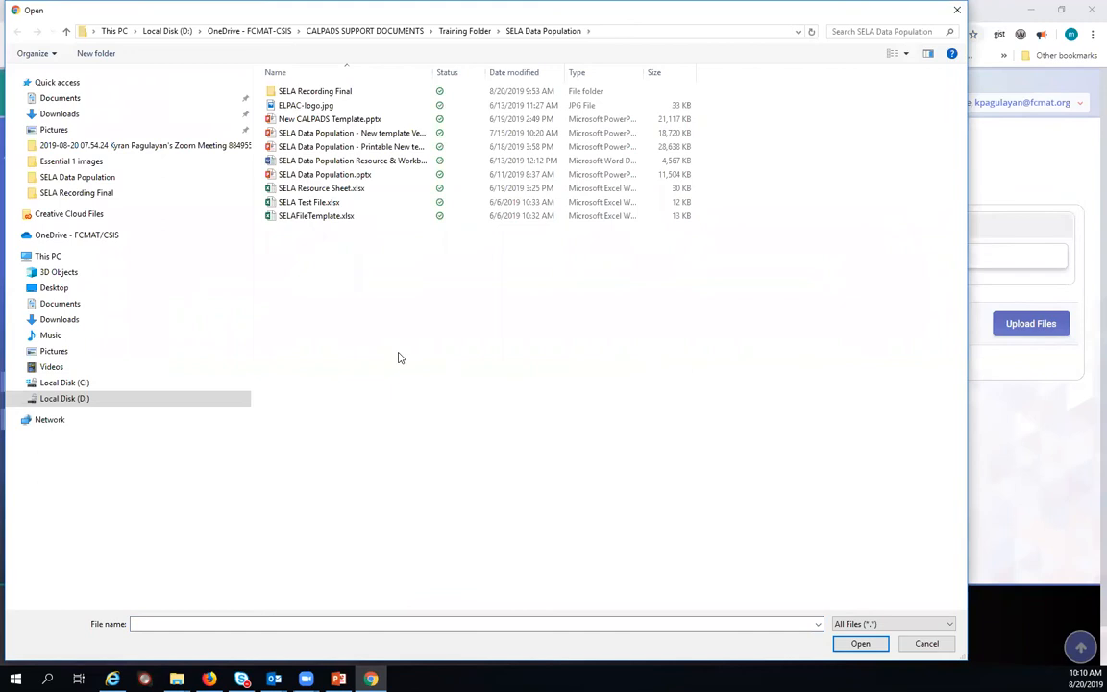
pyautogui.click(336, 217)
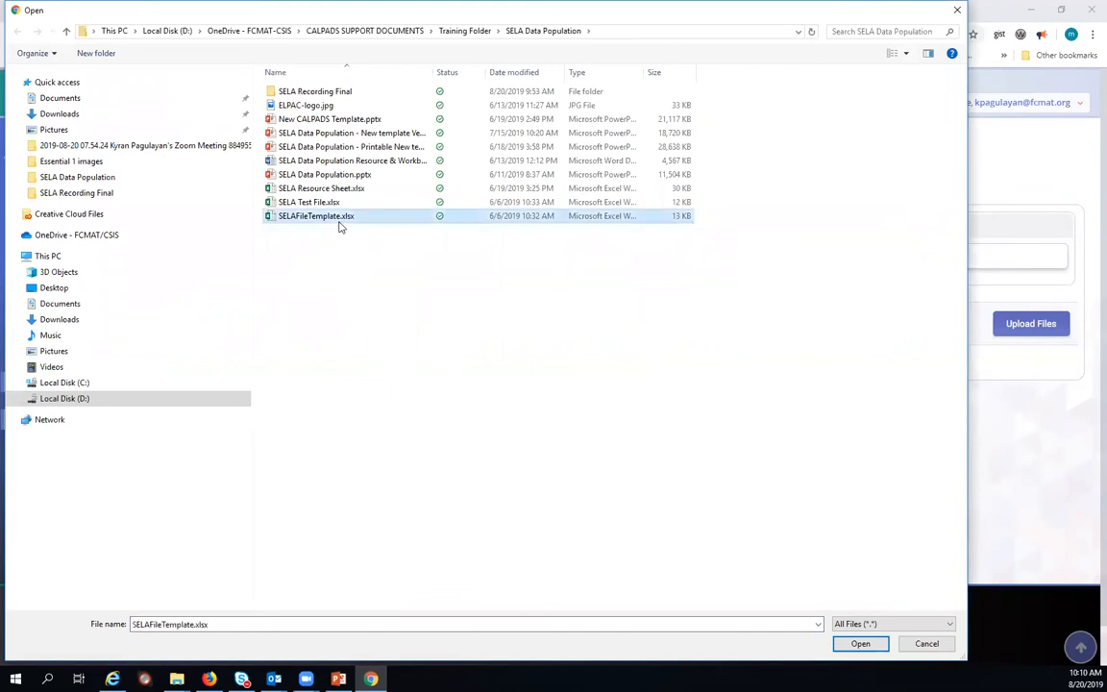
pyautogui.click(861, 643)
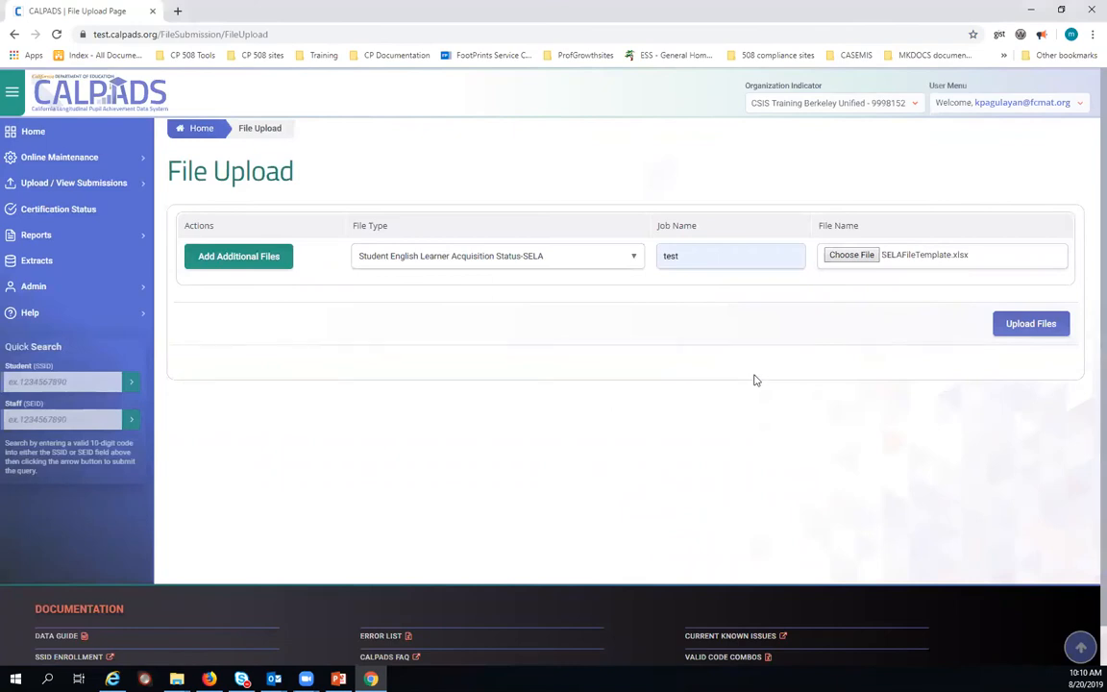
pyautogui.click(1027, 327)
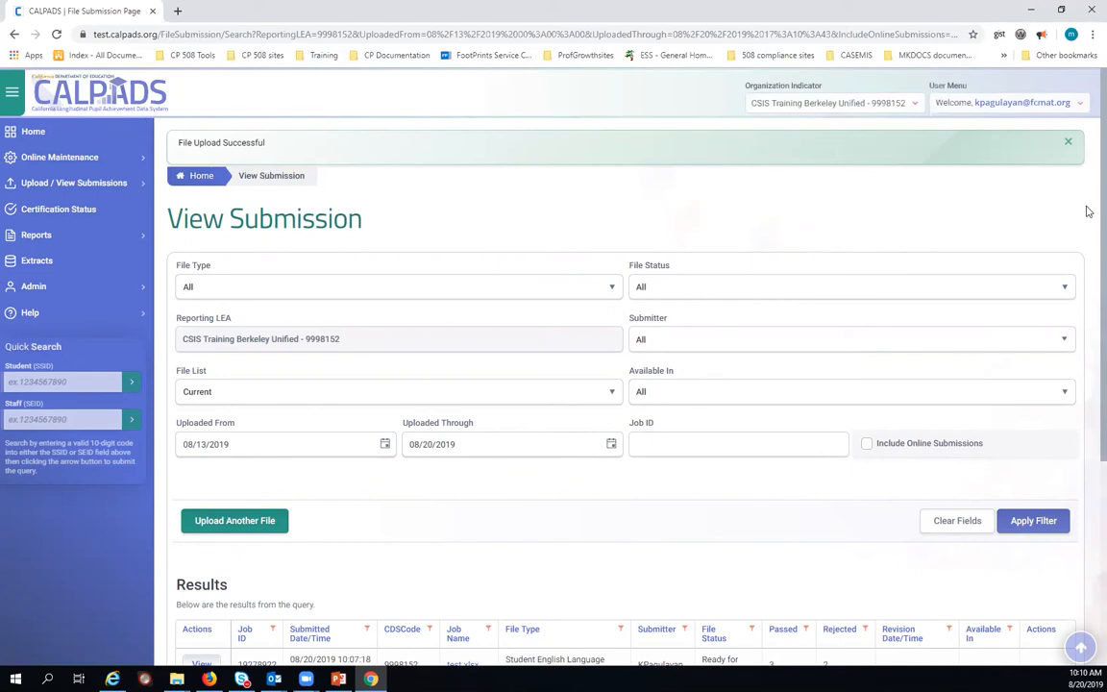
pyautogui.click(1068, 146)
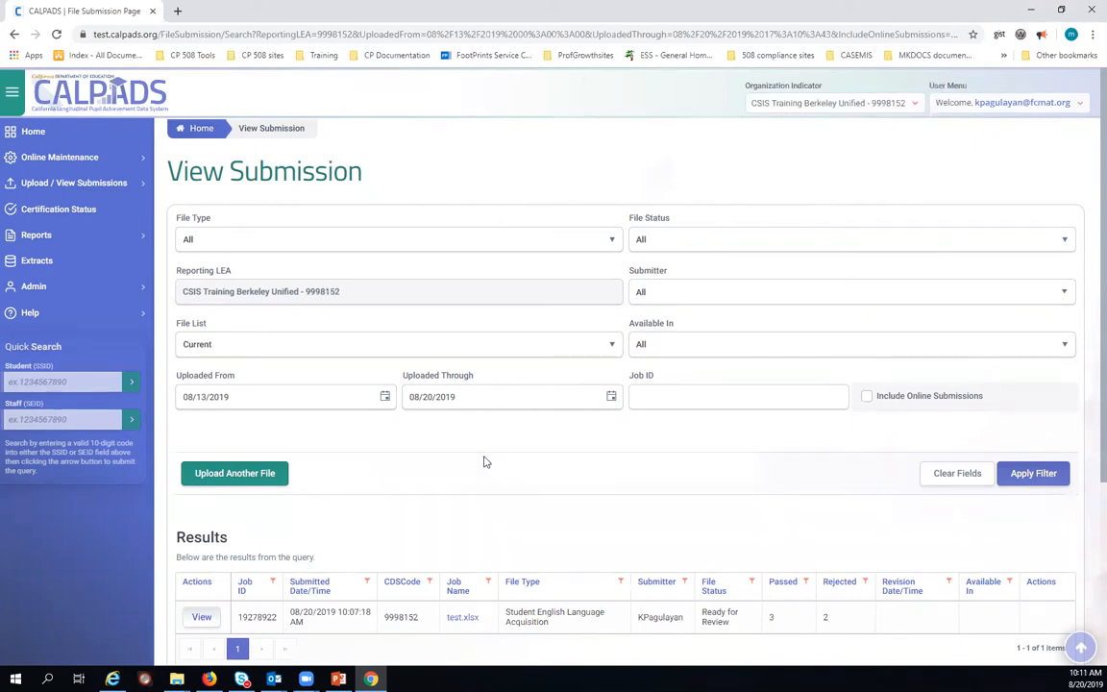
# Reapply the submission filter and reload the results to check the processing status of the uploaded file.
pyautogui.click(1047, 476)
pyautogui.click(398, 36)
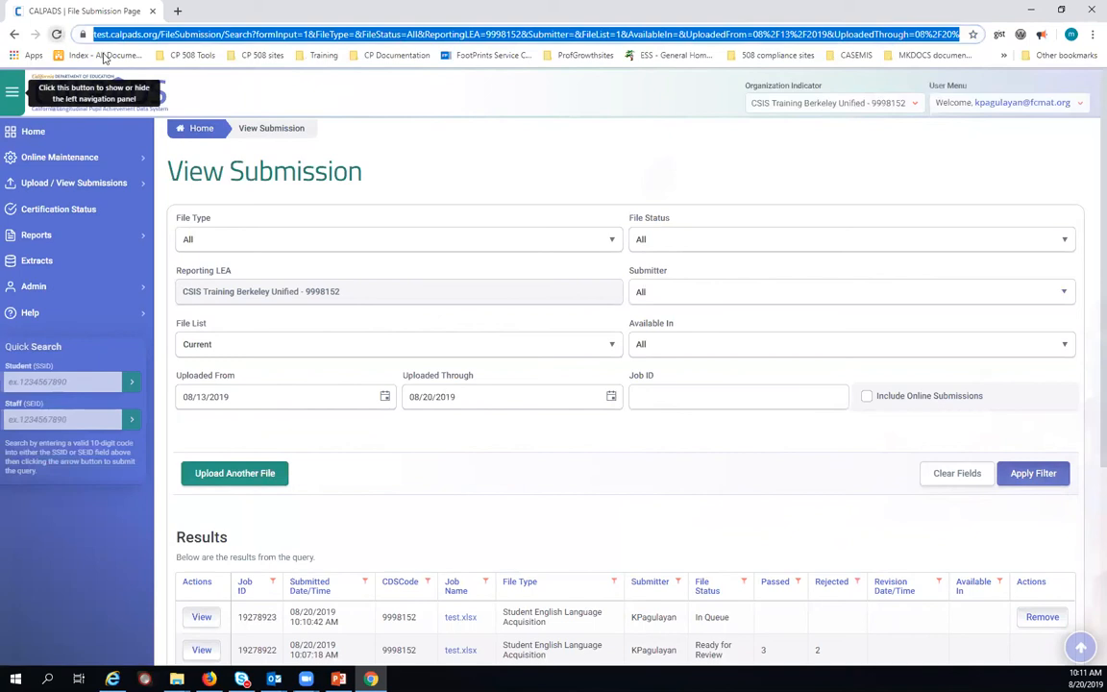
pyautogui.click(56, 34)
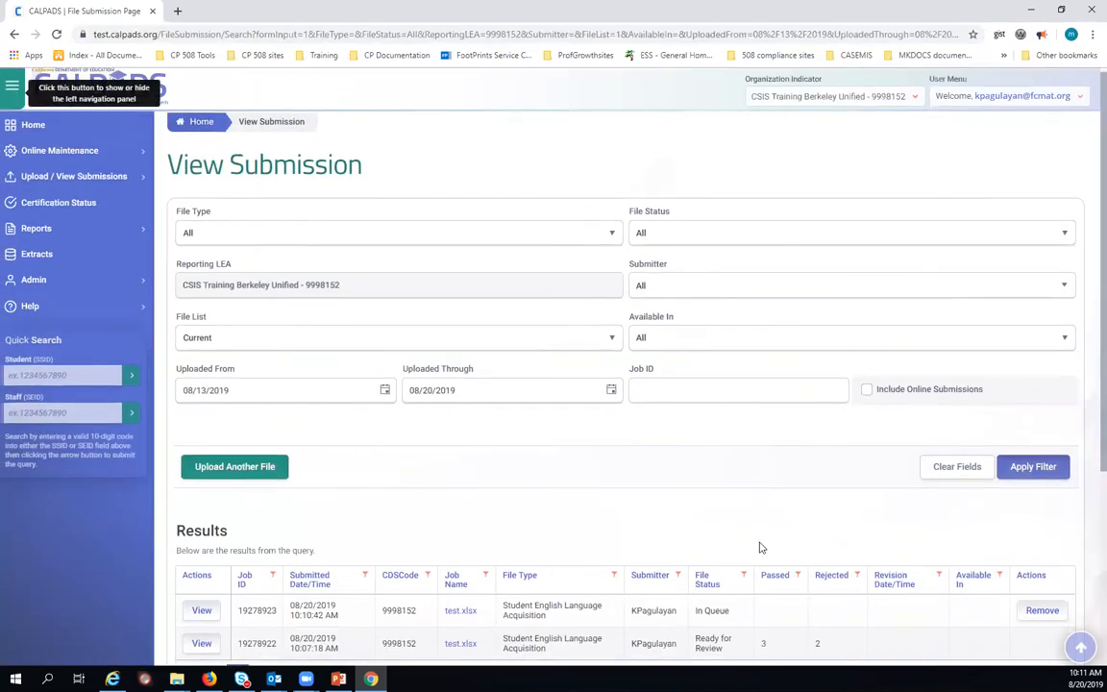
pyautogui.scroll(-2, 709, 582)
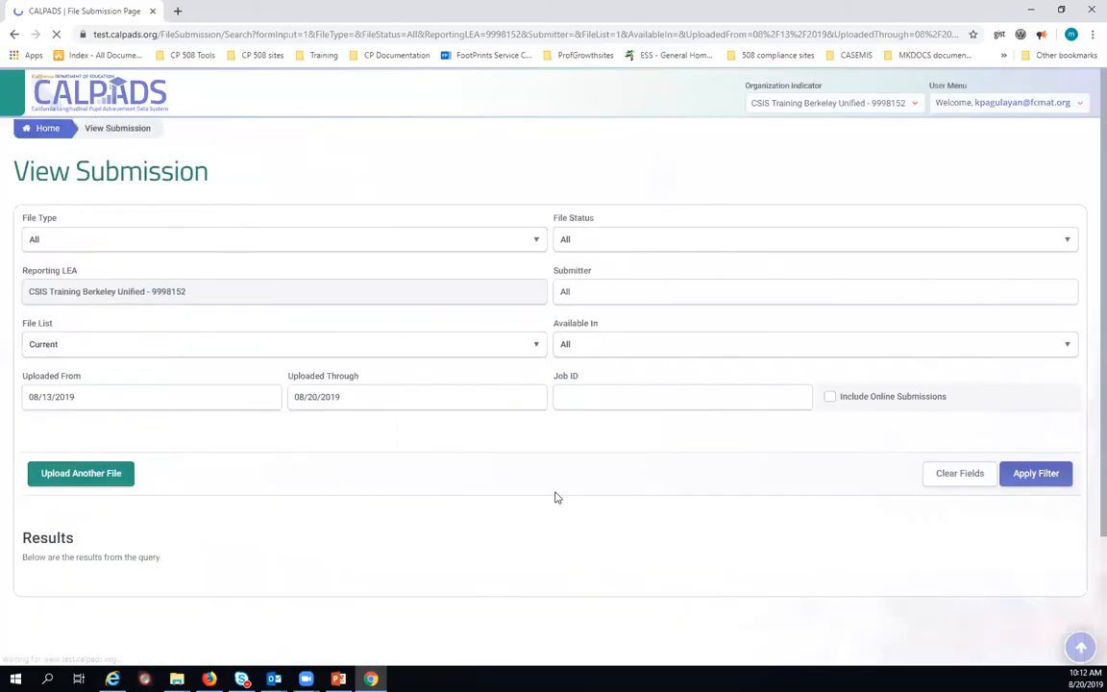
pyautogui.scroll(-3, 563, 492)
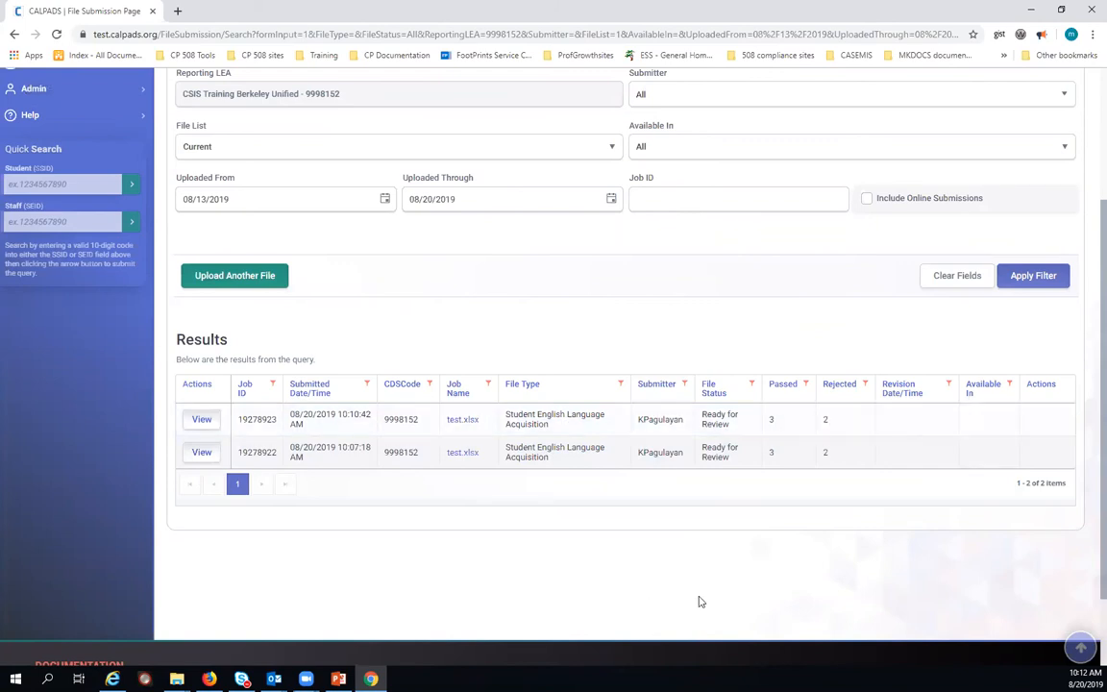
# Open the details of the submission from 08/20/2019 10:10:42 AM and look over its errors and warnings.
pyautogui.click(199, 426)
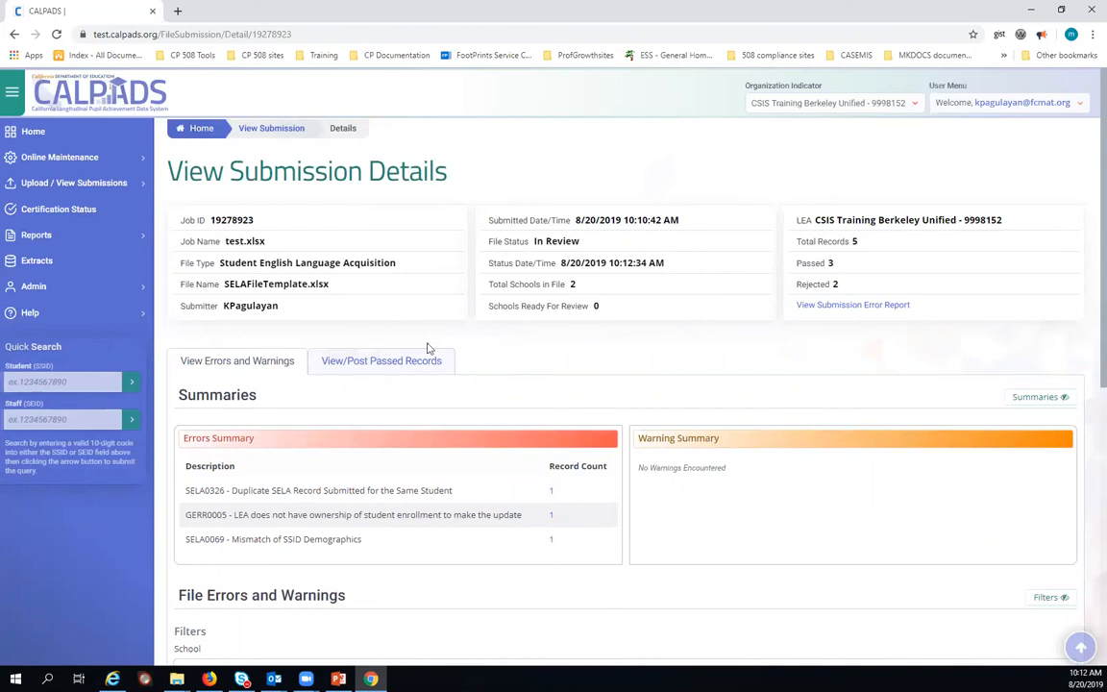
pyautogui.scroll(-1, 257, 343)
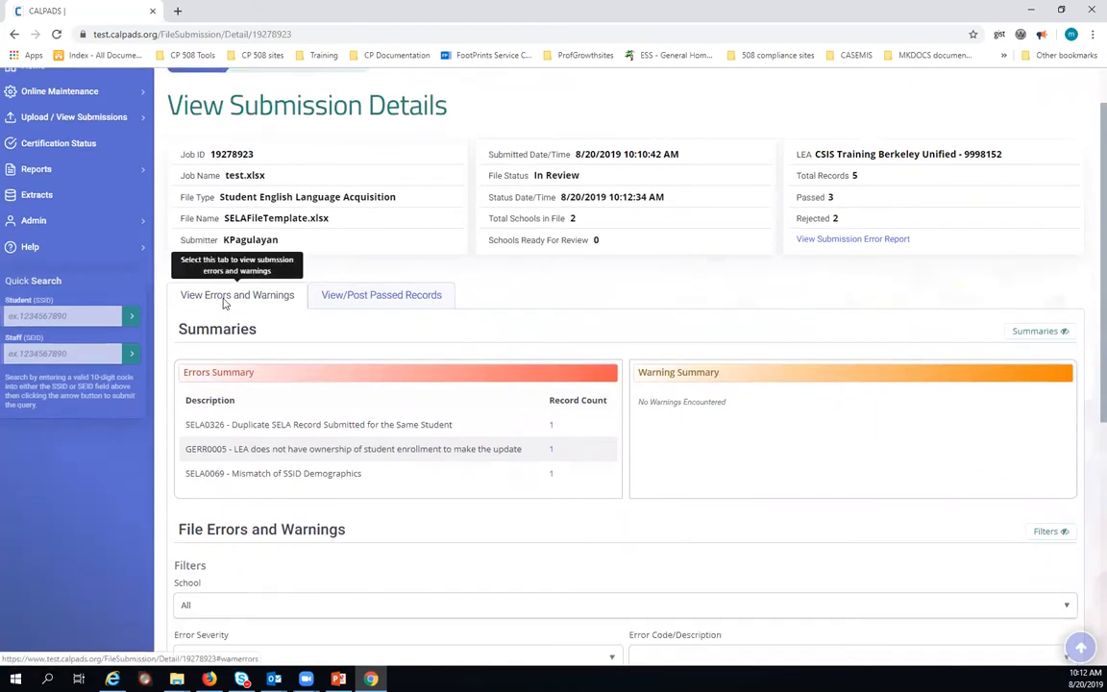
pyautogui.scroll(-4, 323, 364)
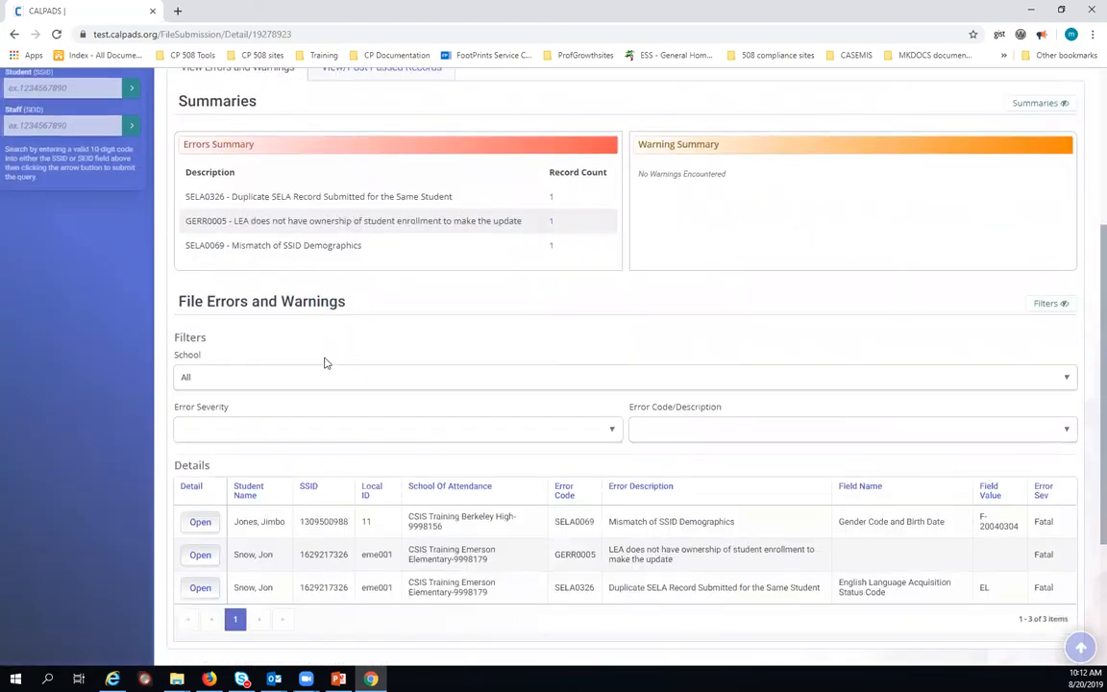
pyautogui.scroll(4, 317, 385)
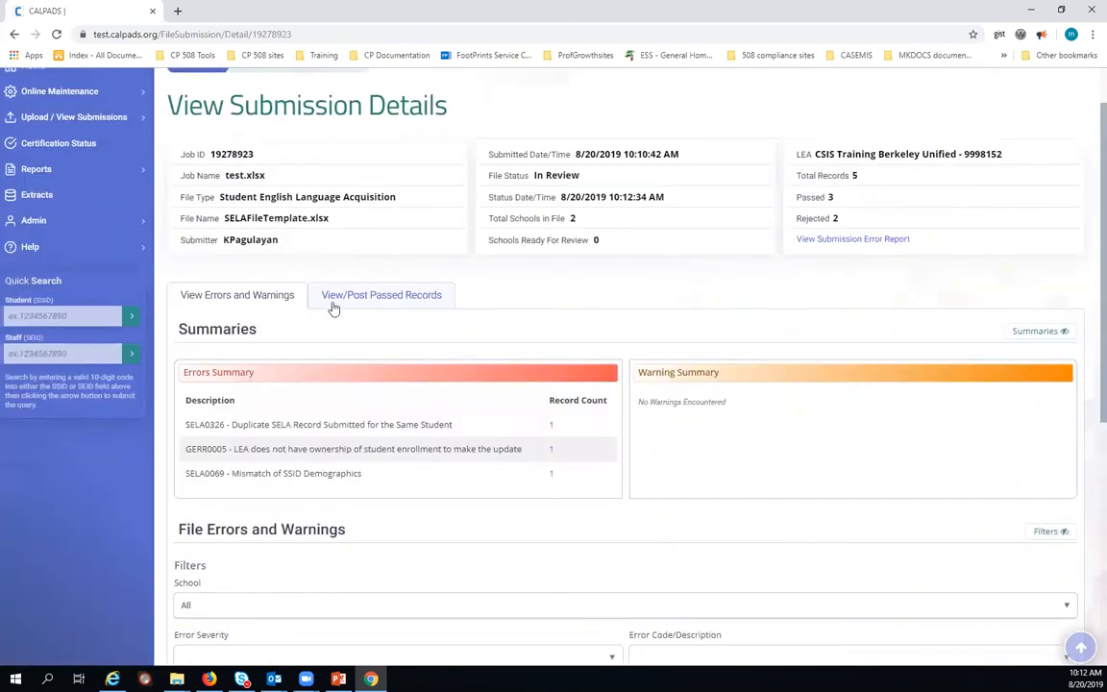
# Review the submission's passed records, including the school status summary, posting options, filters and record details.
pyautogui.click(357, 300)
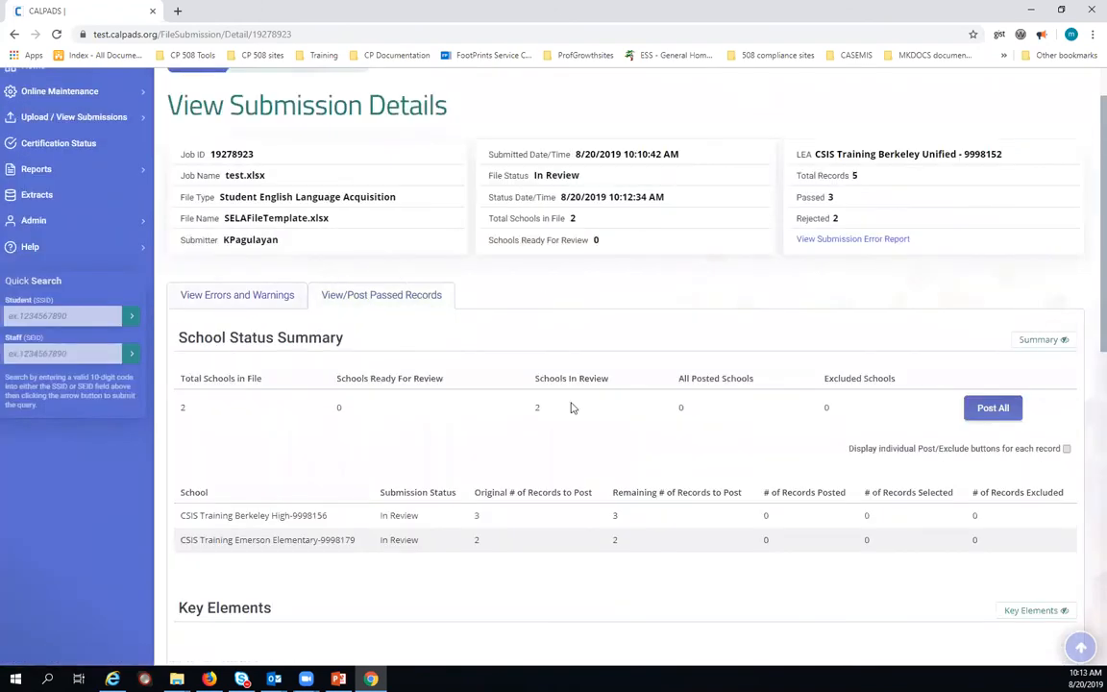
pyautogui.scroll(-7, 546, 426)
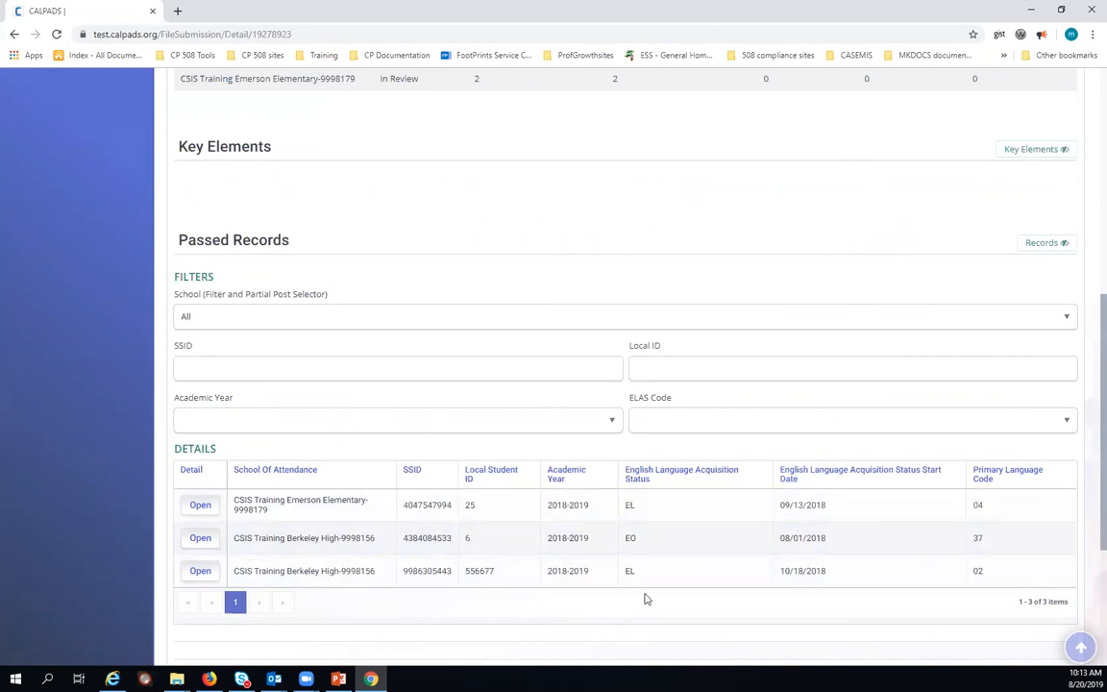
pyautogui.scroll(5, 971, 403)
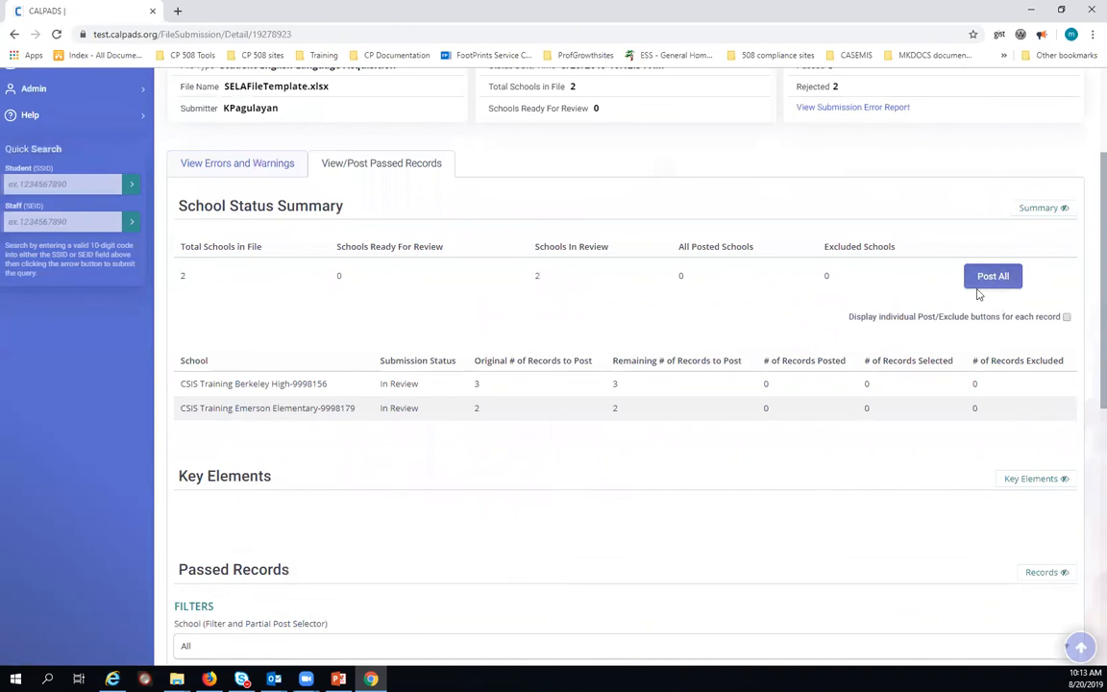
pyautogui.scroll(-3, 954, 397)
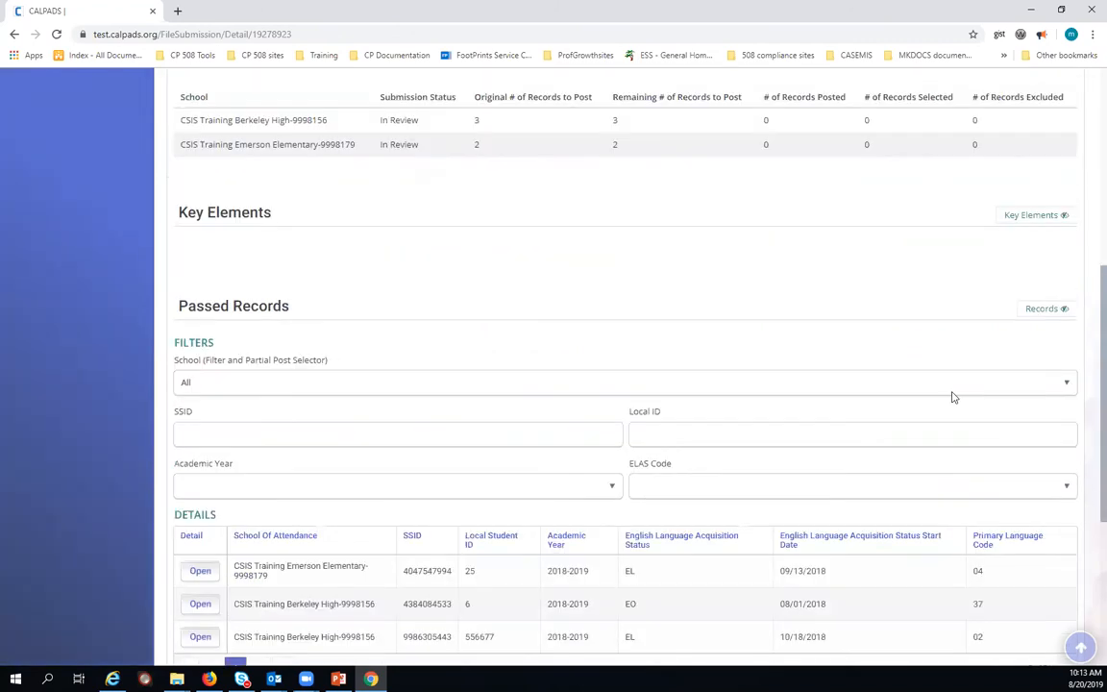
pyautogui.scroll(-3, 862, 348)
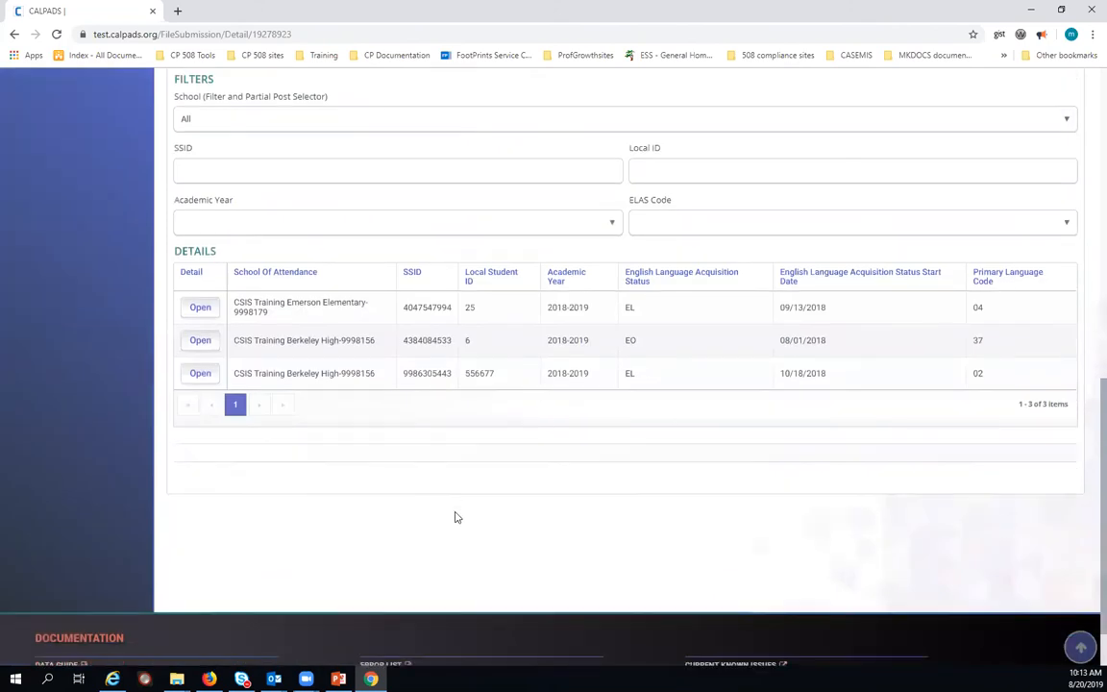
pyautogui.scroll(8, 457, 492)
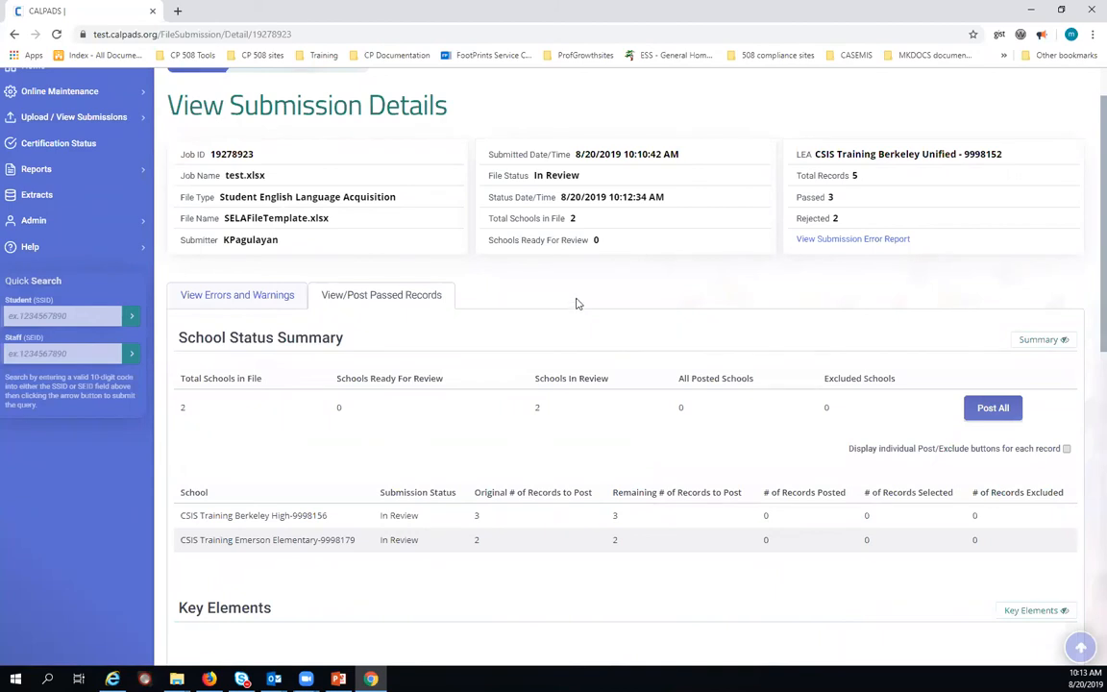
# Return to the submission's errors and warnings to examine the errors summary and the error details for each student.
pyautogui.click(223, 299)
pyautogui.scroll(-1, 355, 380)
pyautogui.scroll(-2, 331, 327)
pyautogui.scroll(1, 321, 314)
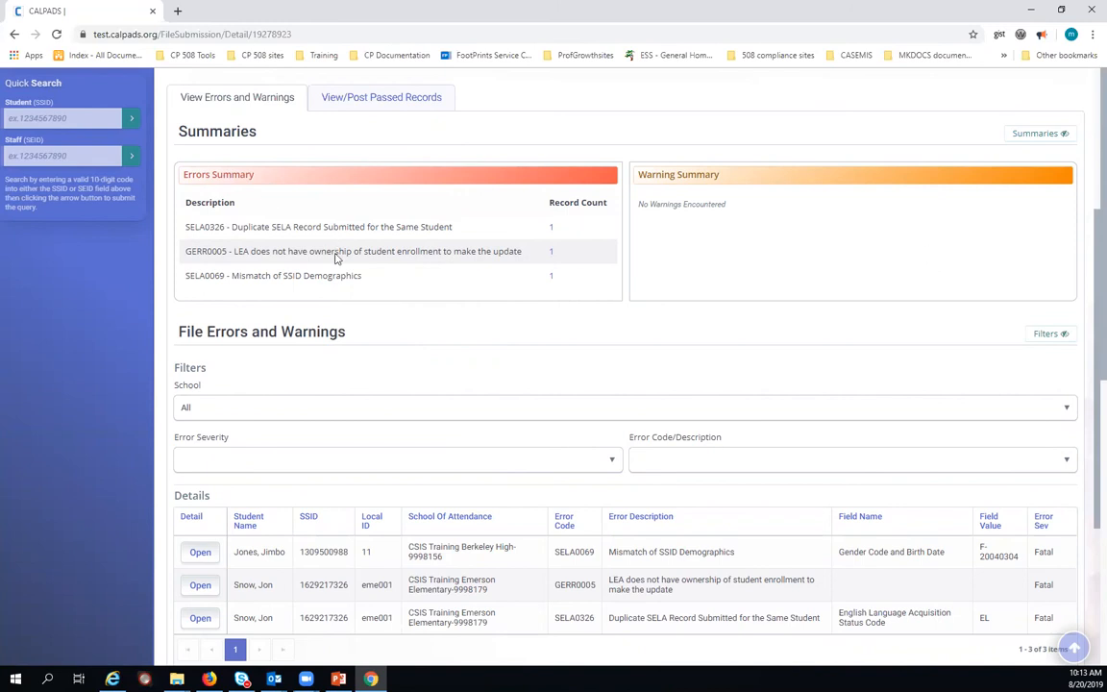
pyautogui.scroll(-3, 272, 473)
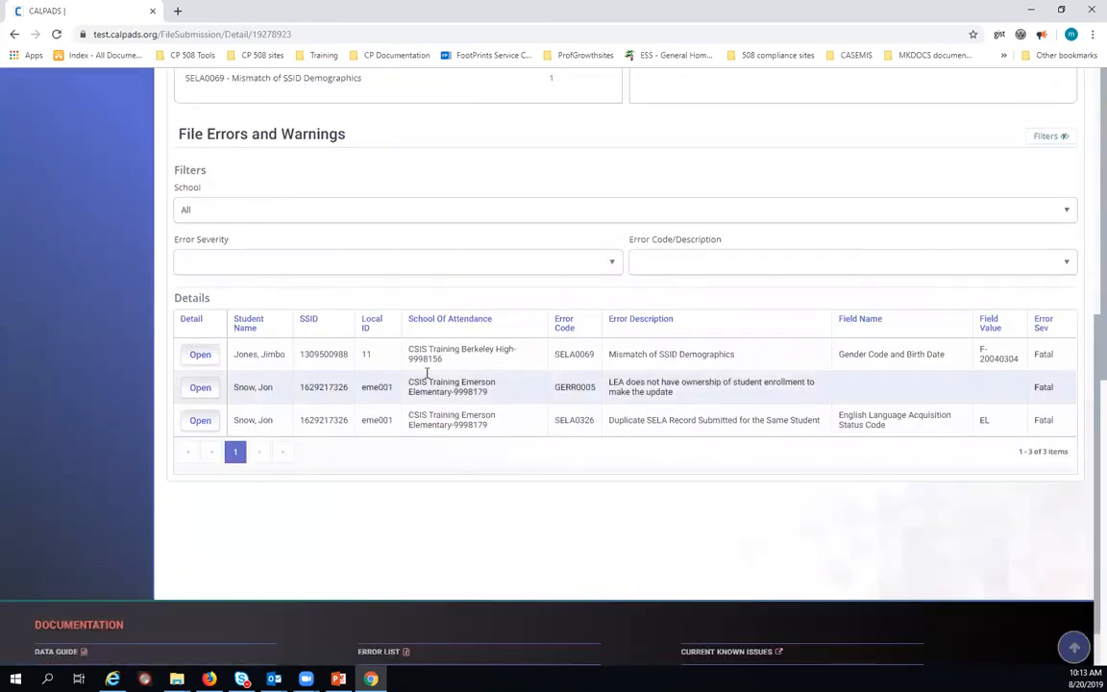